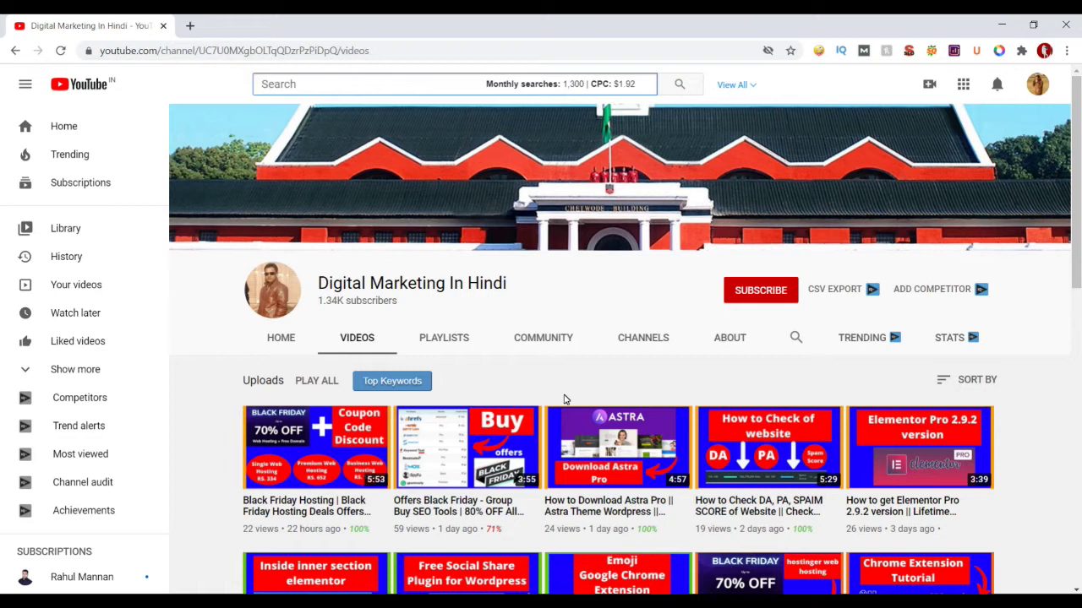
pyautogui.moveTo(500, 466)
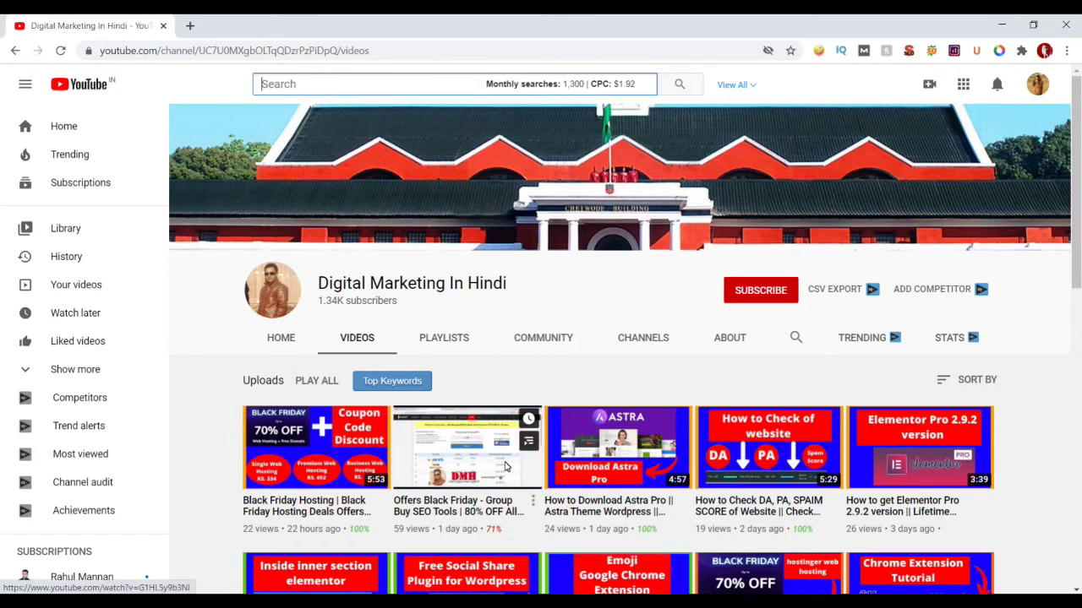
pyautogui.scroll(-2, 504, 466)
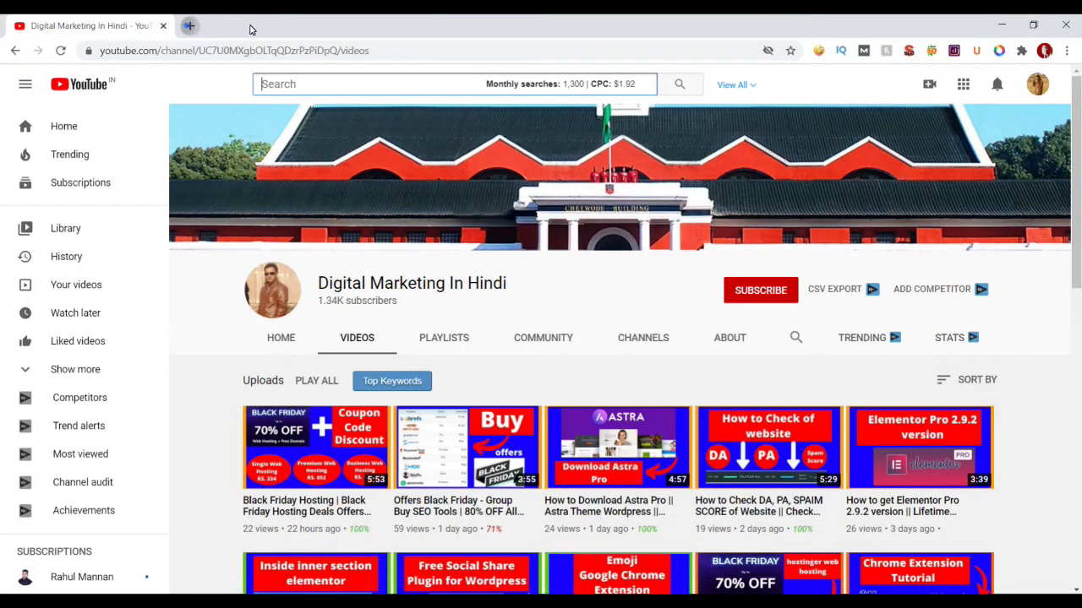
# - Search Google for similarweb in a new browser tab and open the SimilarWeb site from the results
pyautogui.click(187, 28)
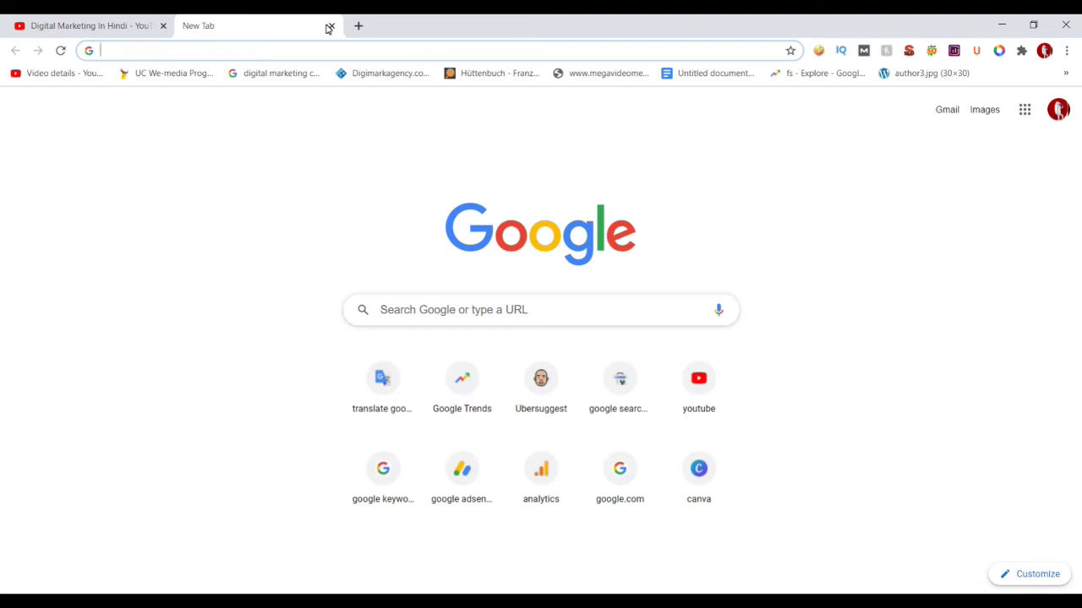
pyautogui.write('smi')
pyautogui.press('BackSpace')
pyautogui.press('BackSpace')
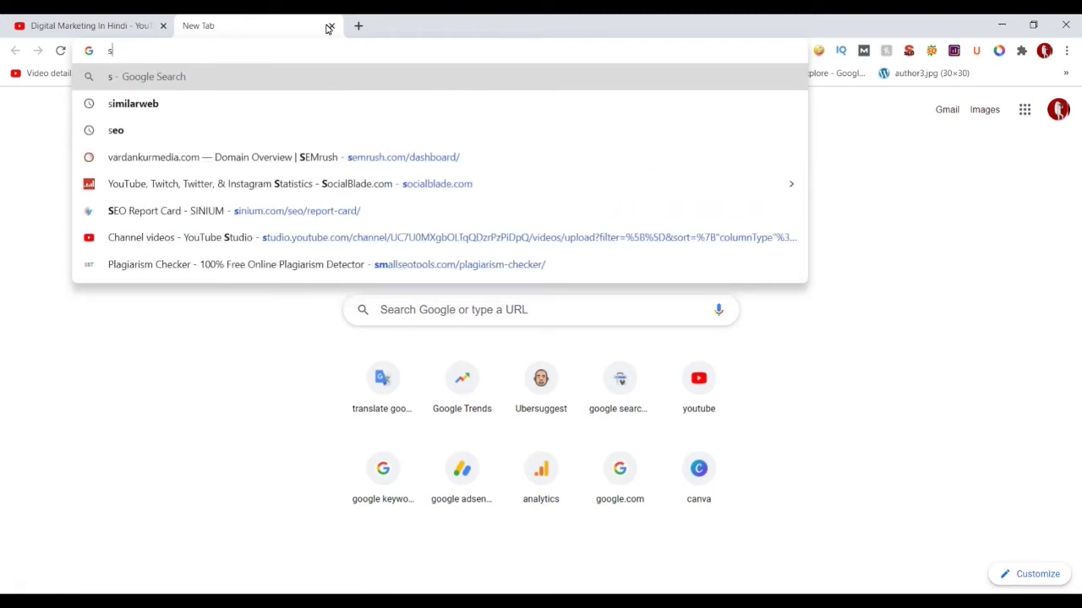
pyautogui.write('im')
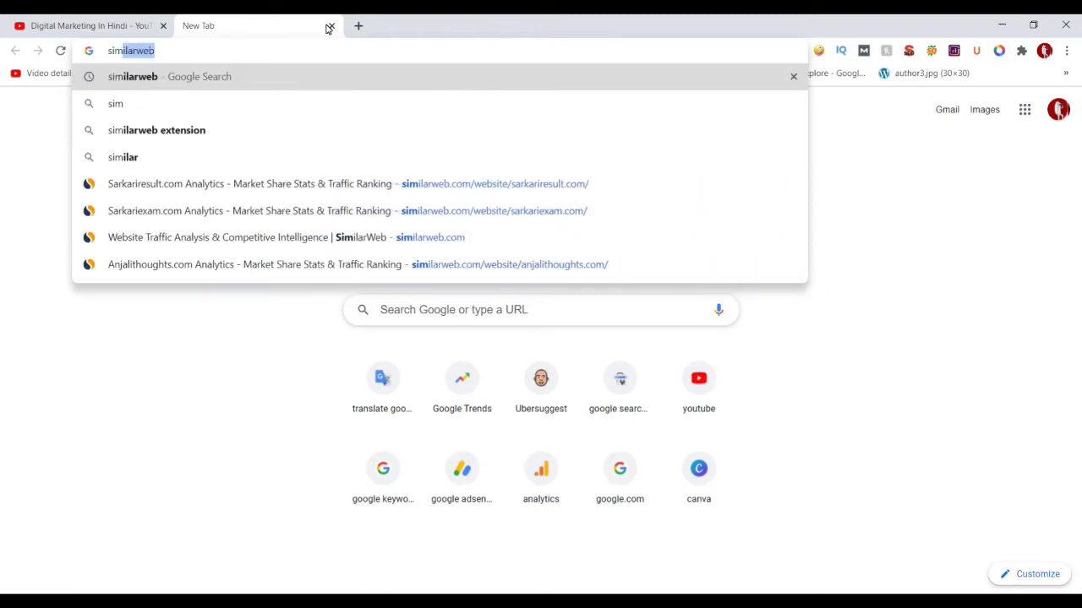
pyautogui.press('Return')
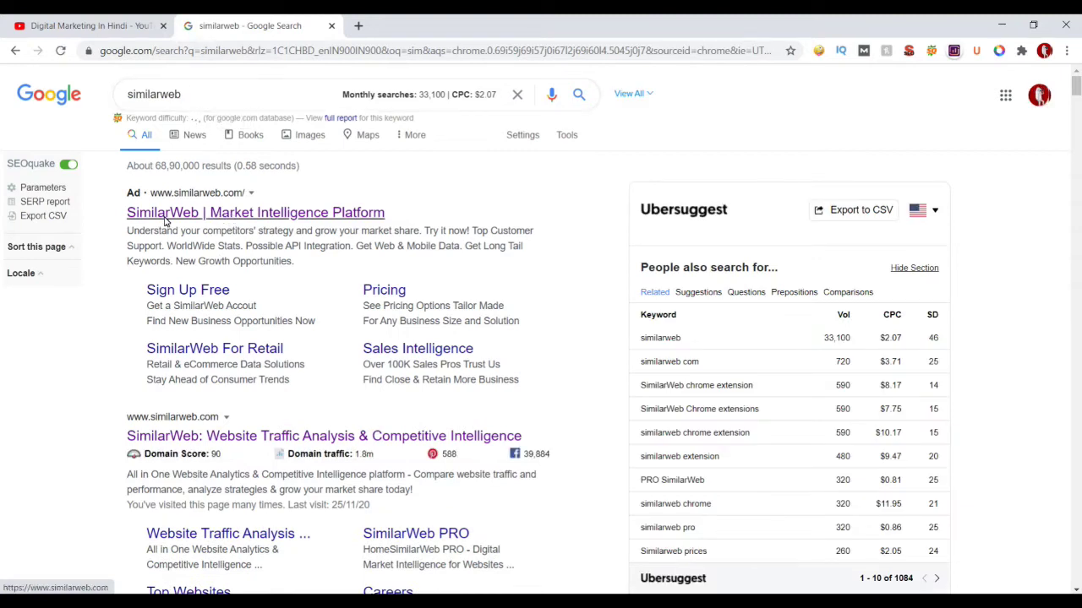
pyautogui.click(259, 213)
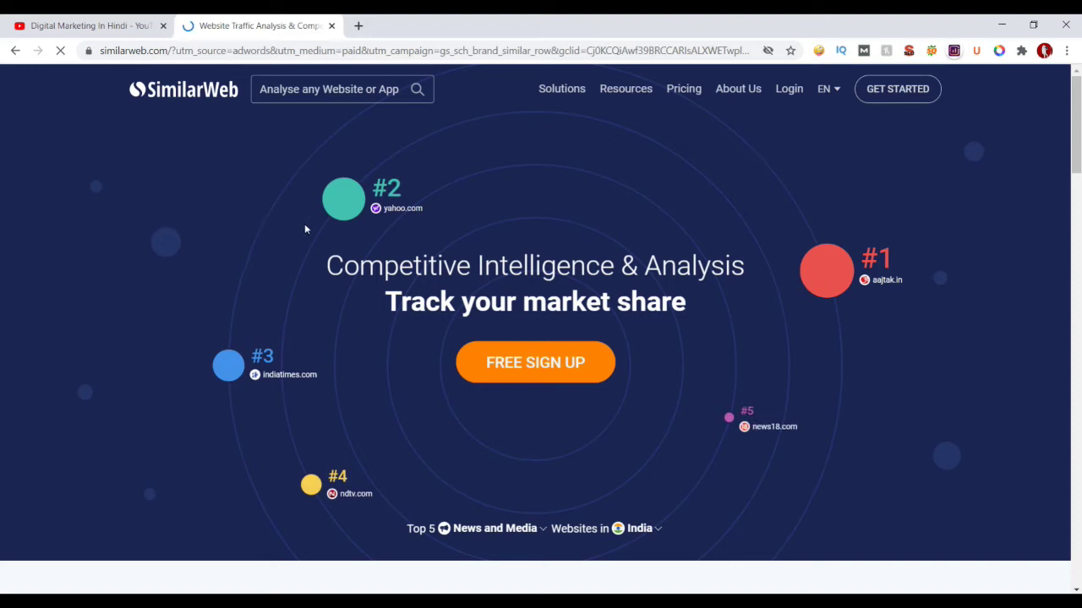
# - Look up sarkariresult.com in SimilarWeb and open its website analytics report
pyautogui.click(350, 94)
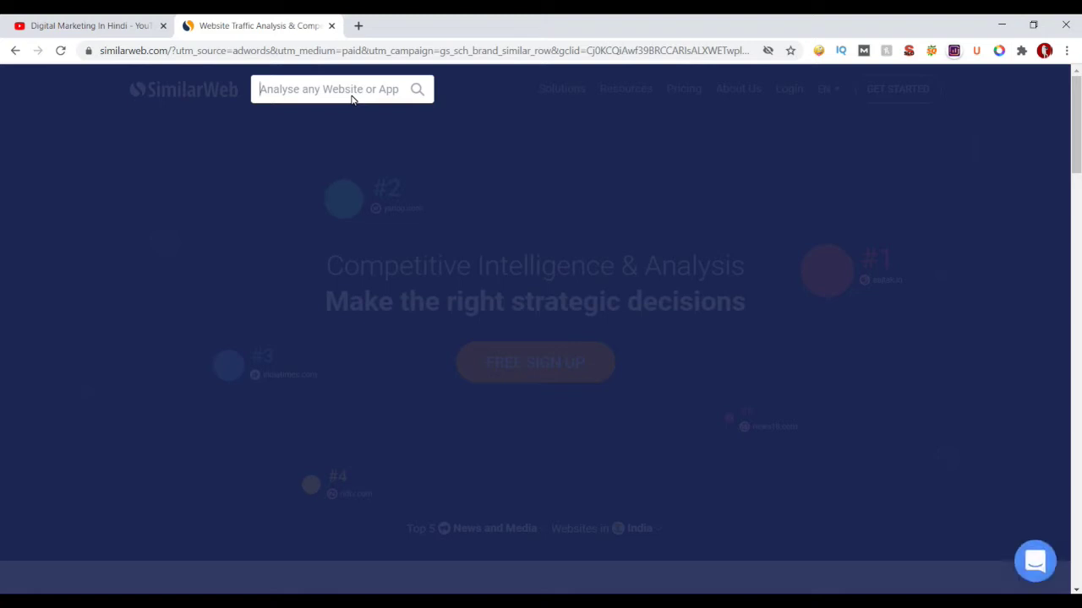
pyautogui.write('sarkari')
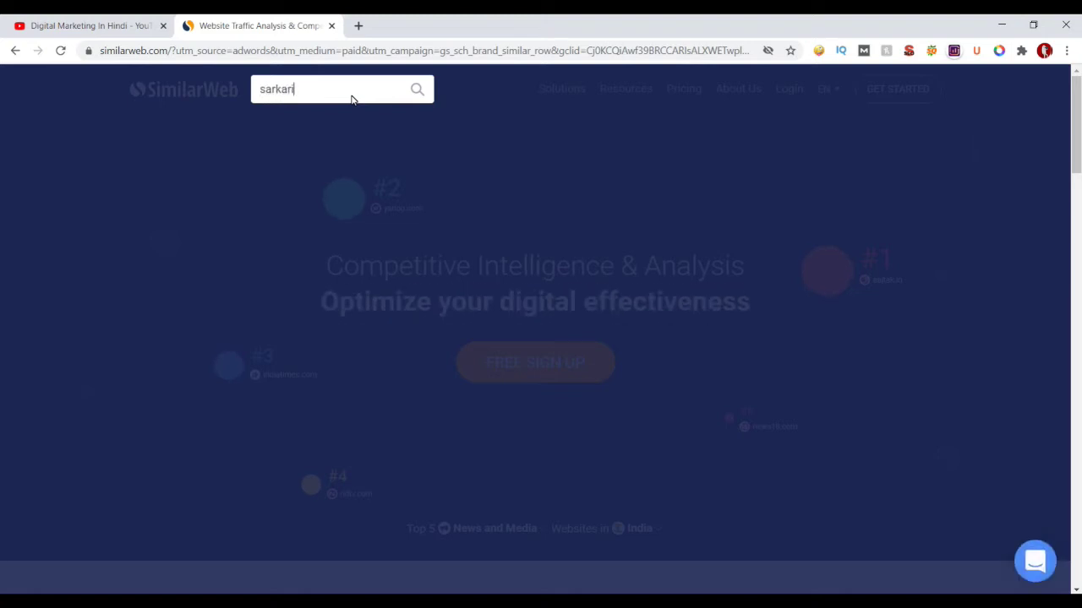
pyautogui.write('resul')
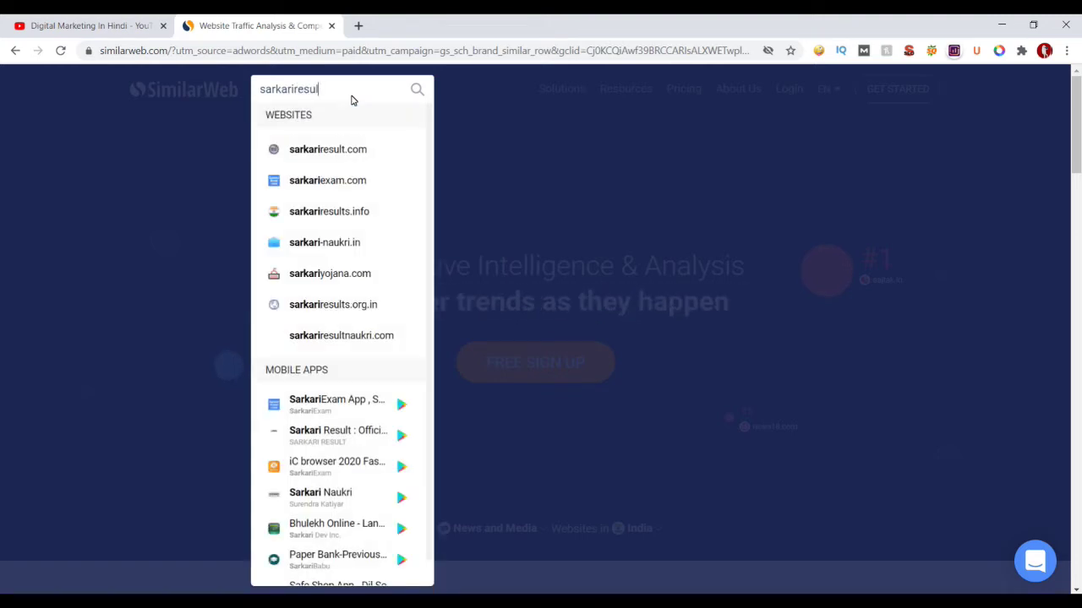
pyautogui.write('t.com')
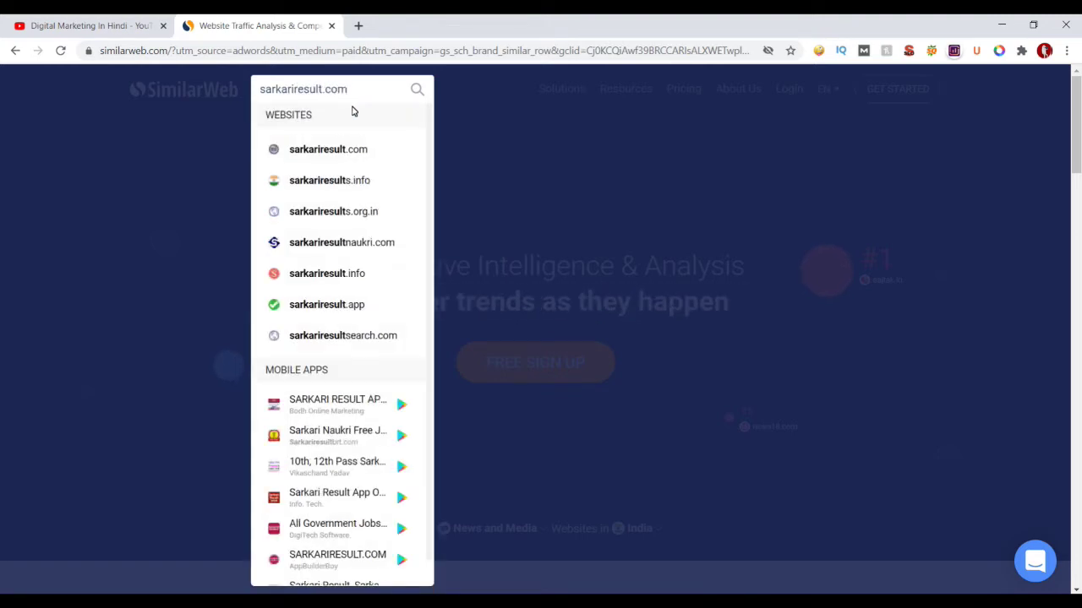
pyautogui.click(332, 153)
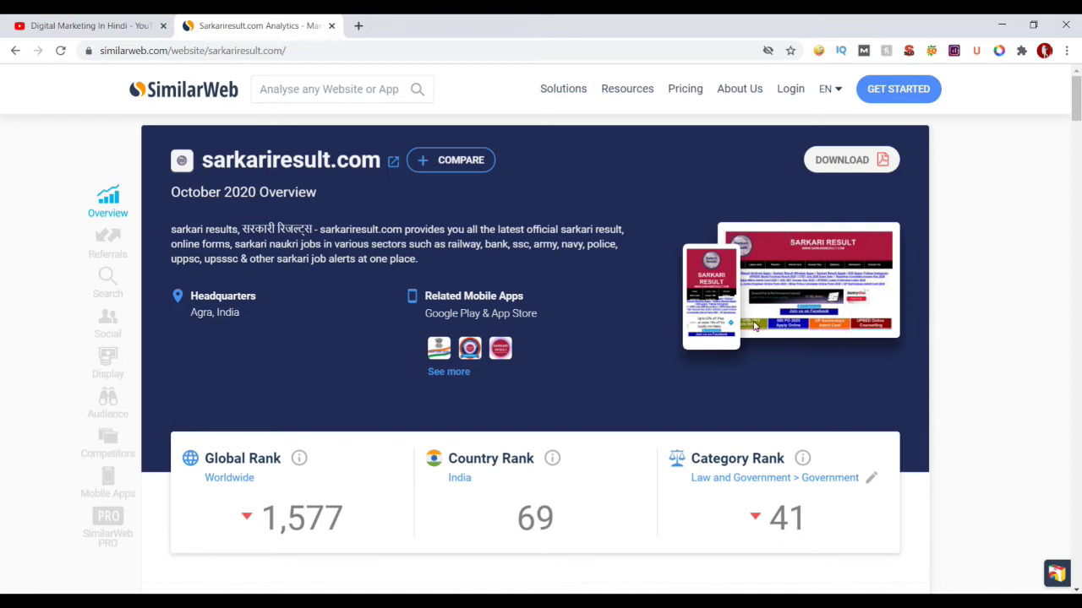
# - Review the global, country and category ranks, the visit and engagement figures, and the traffic by country for sarkariresult.com
pyautogui.scroll(-3, 422, 364)
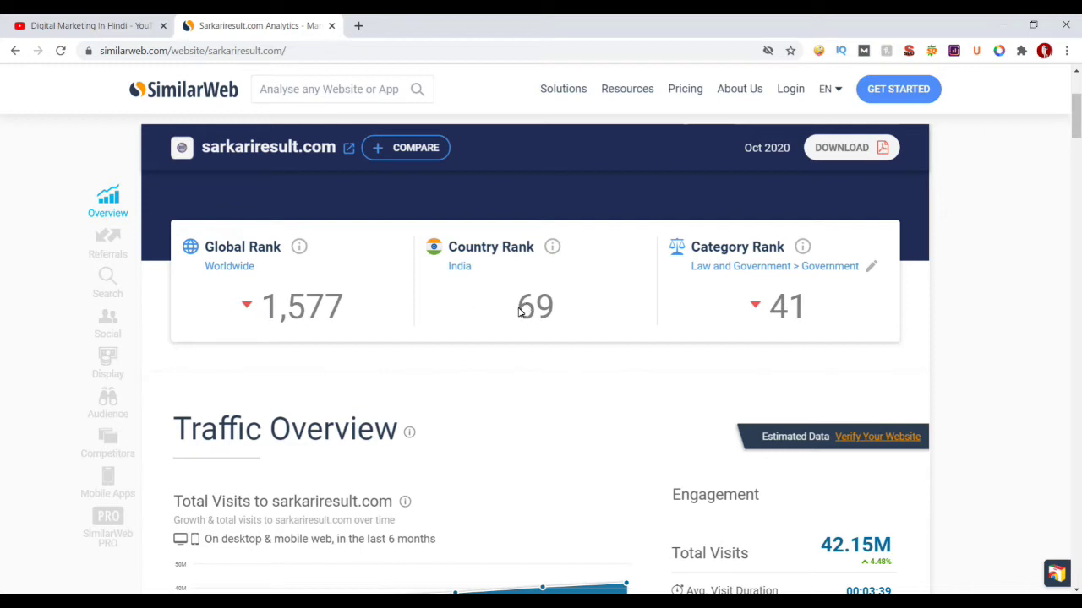
pyautogui.moveTo(521, 308); pyautogui.dragTo(534, 311)
pyautogui.scroll(-1, 513, 330)
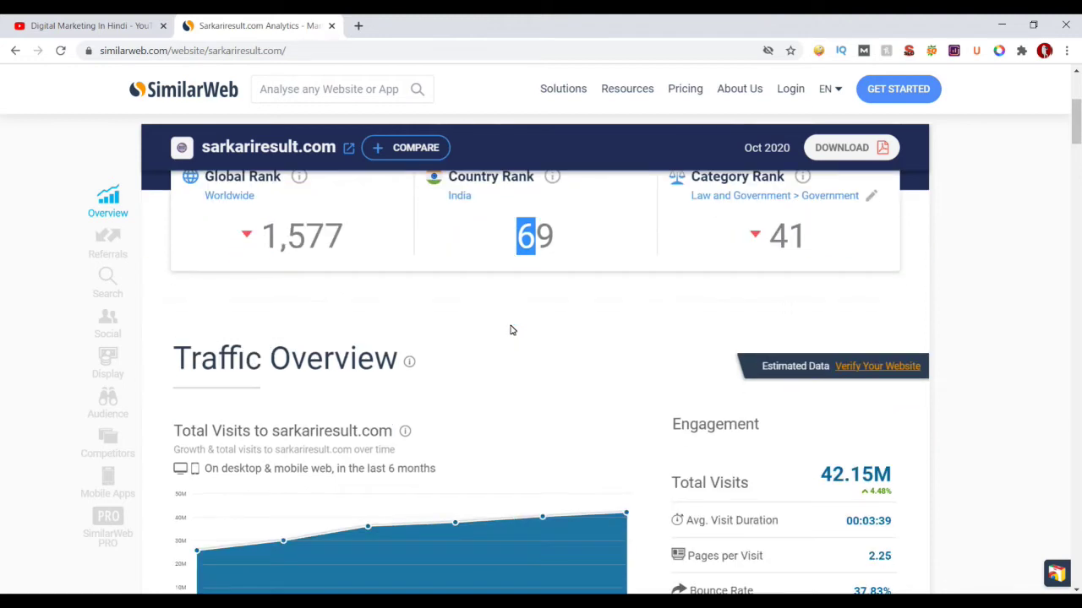
pyautogui.scroll(-3, 315, 375)
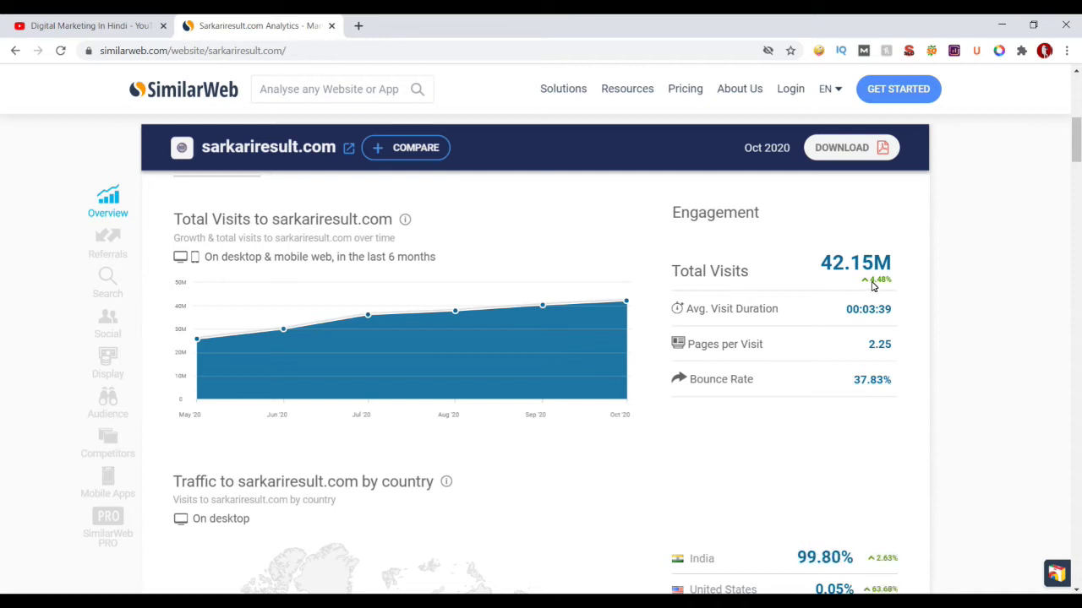
pyautogui.scroll(-2, 543, 311)
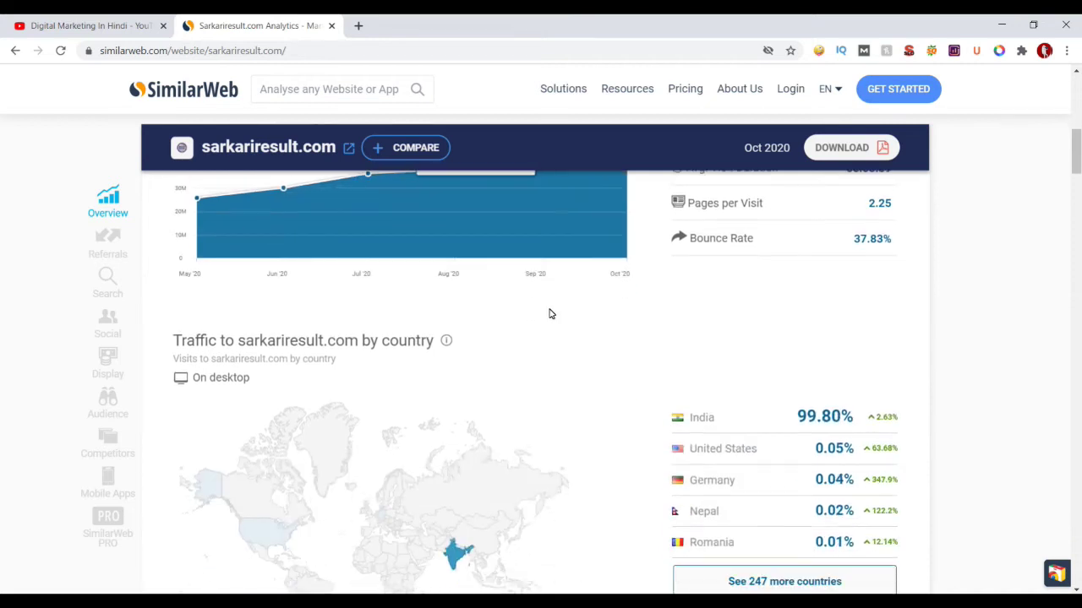
pyautogui.scroll(-1, 286, 359)
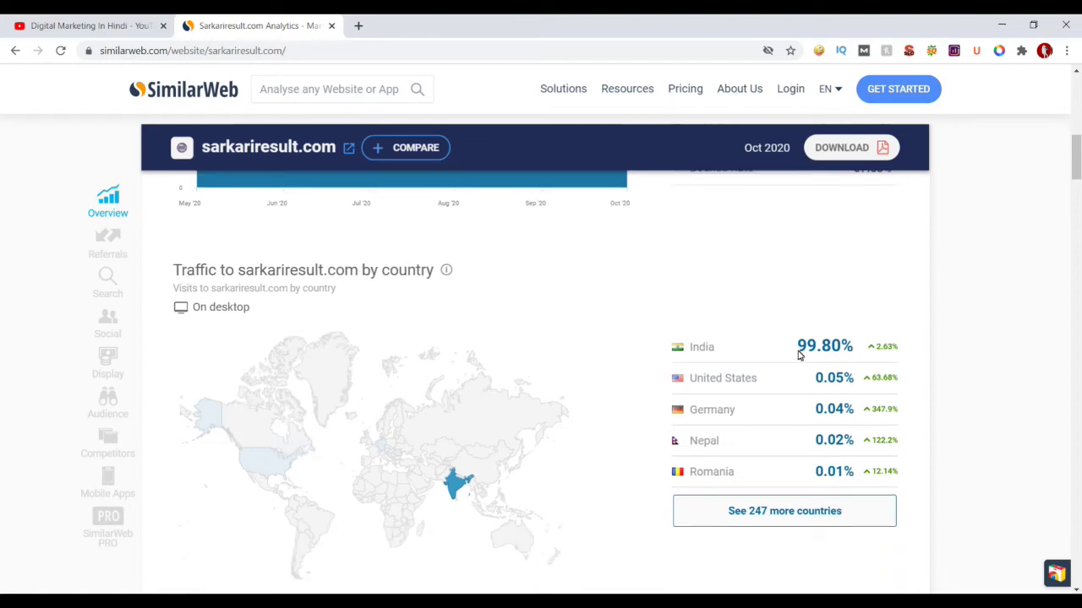
pyautogui.moveTo(798, 349); pyautogui.dragTo(851, 358)
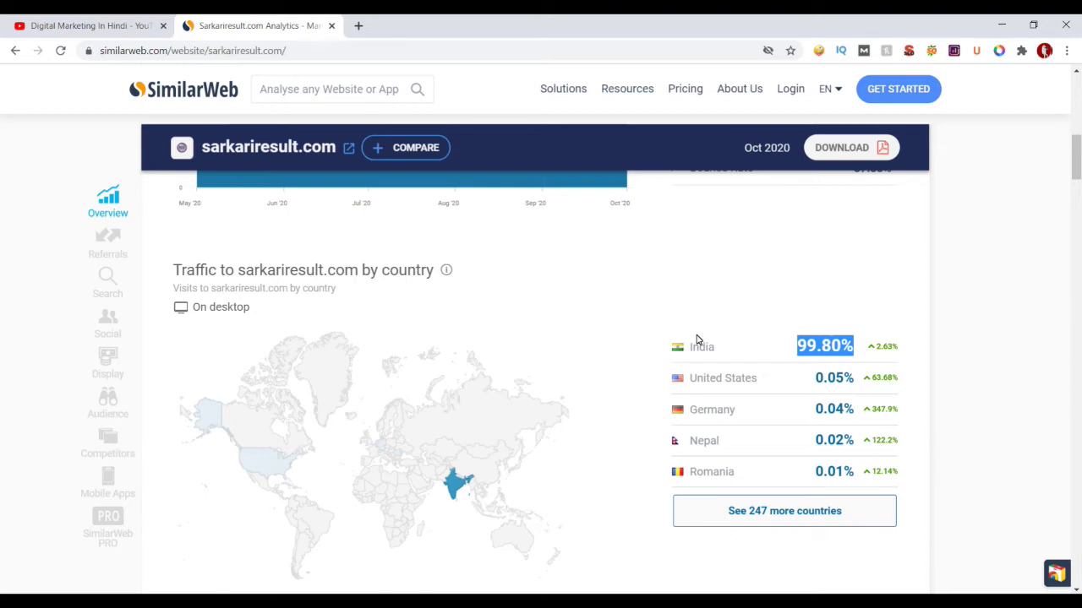
pyautogui.scroll(-2, 646, 362)
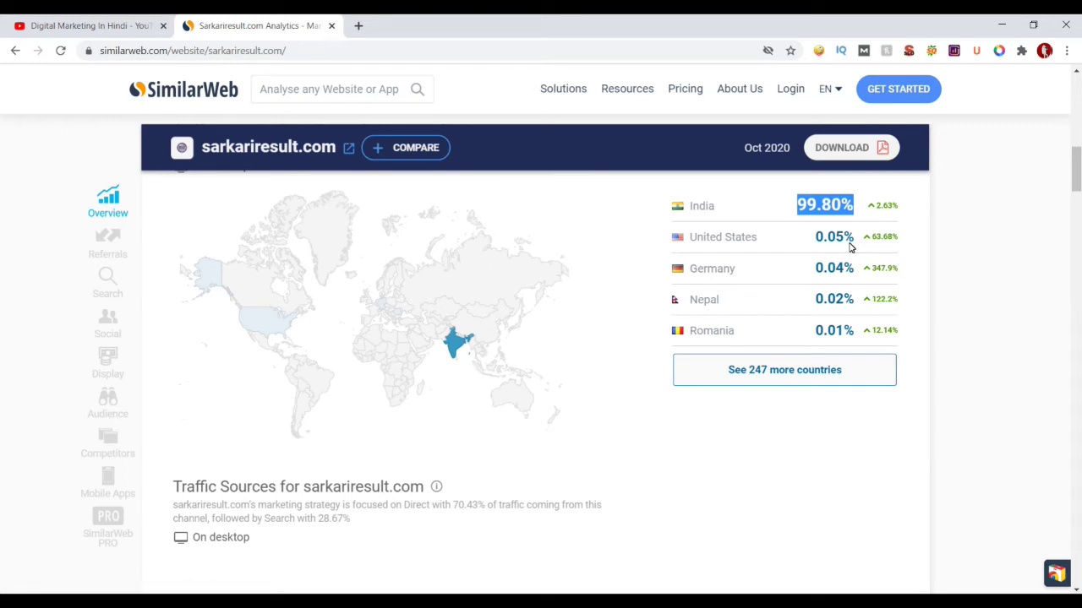
pyautogui.click(794, 207)
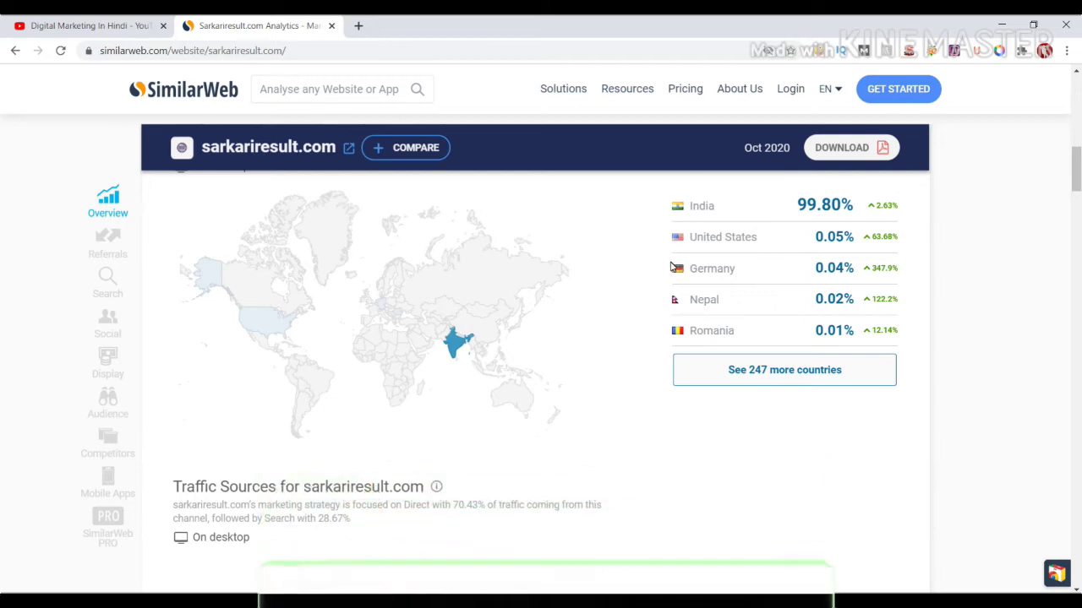
# - Examine the traffic sources chart and the top organic keywords bringing search traffic to sarkariresult.com
pyautogui.scroll(-4, 225, 282)
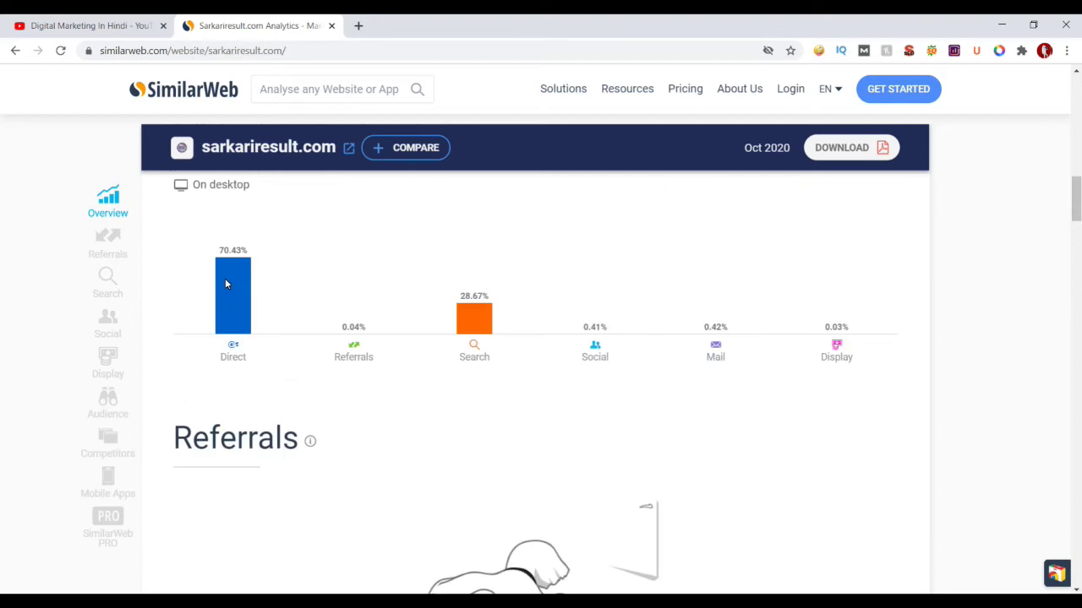
pyautogui.scroll(2, 224, 283)
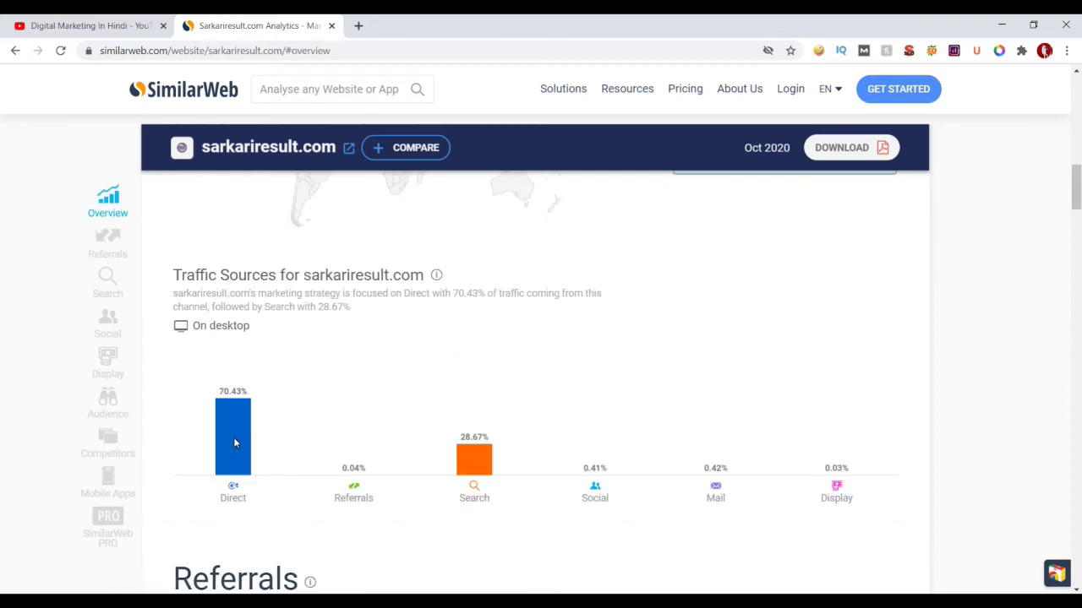
pyautogui.scroll(-1, 234, 443)
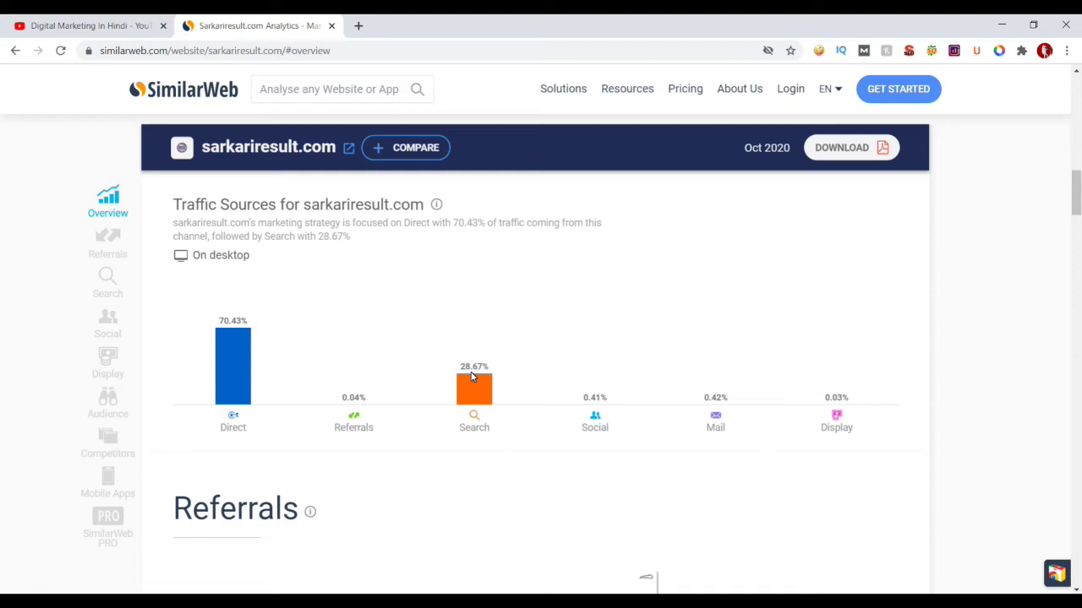
pyautogui.scroll(-1, 397, 415)
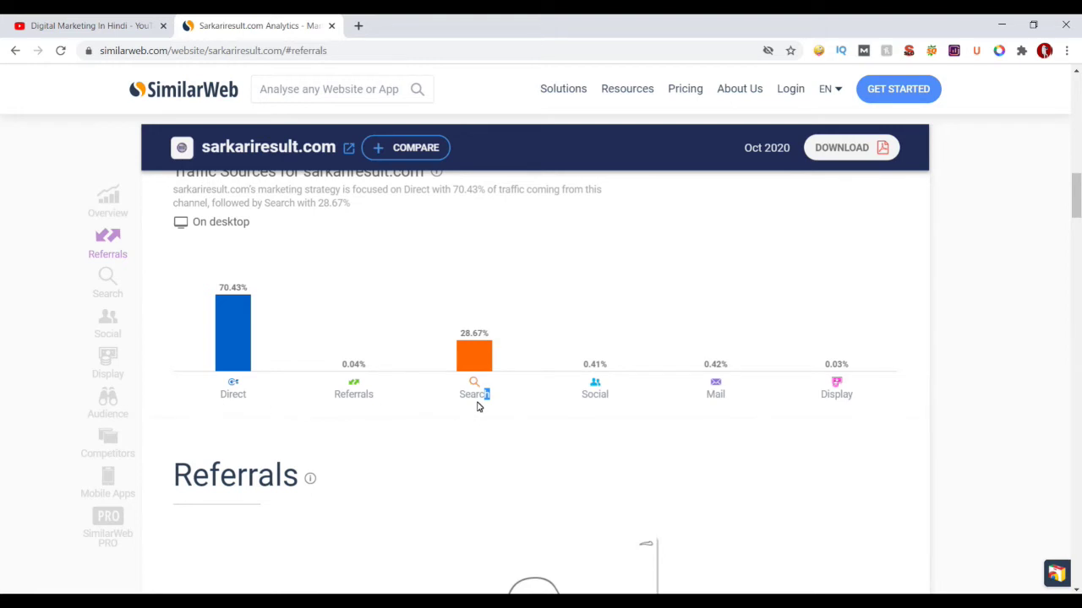
pyautogui.scroll(-8, 478, 407)
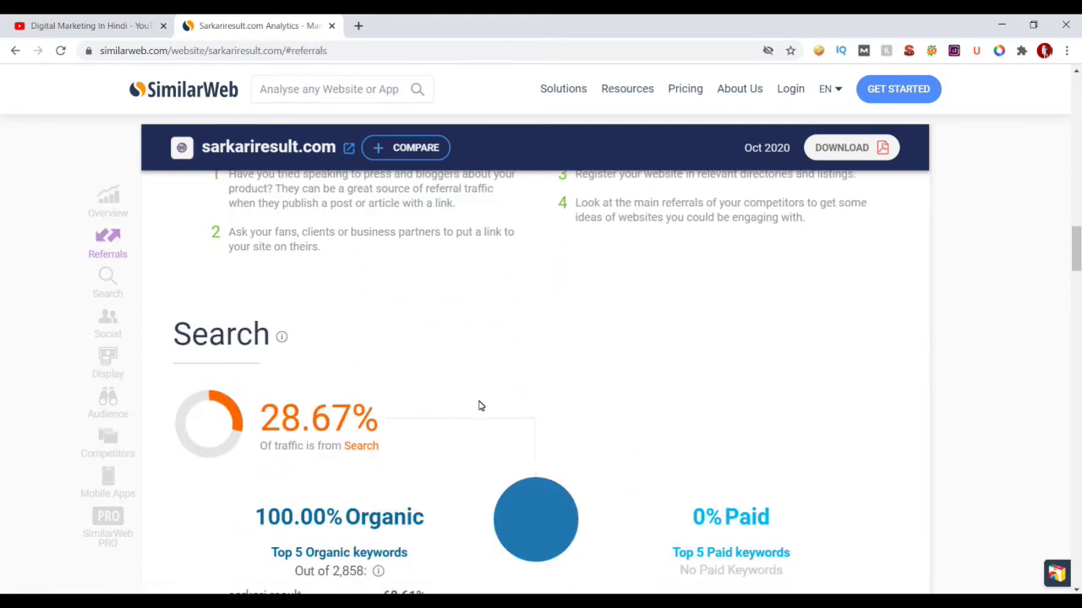
pyautogui.scroll(-1, 478, 407)
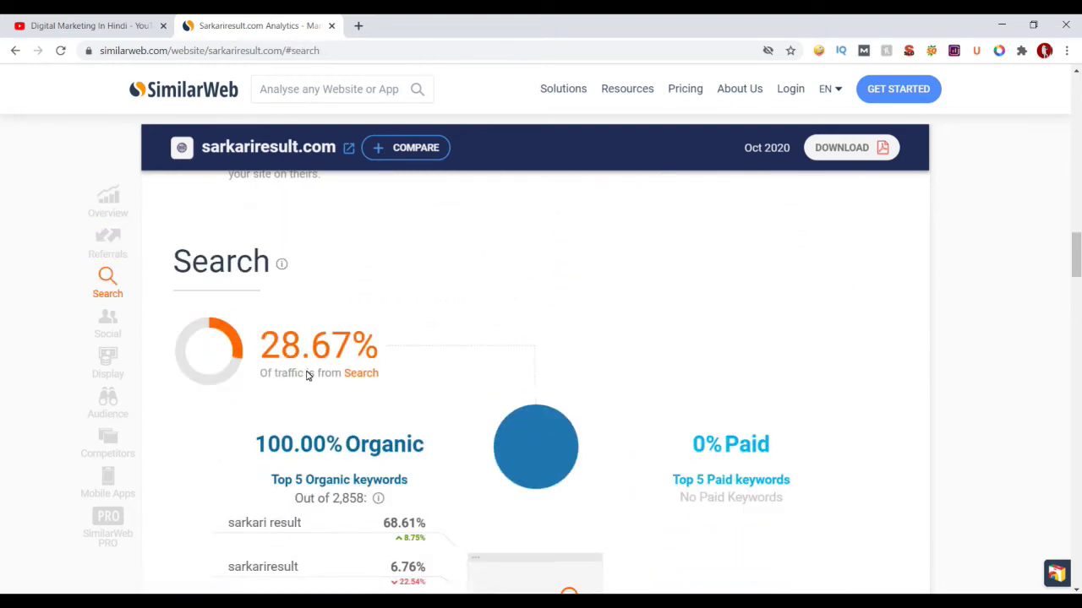
pyautogui.scroll(-1, 342, 379)
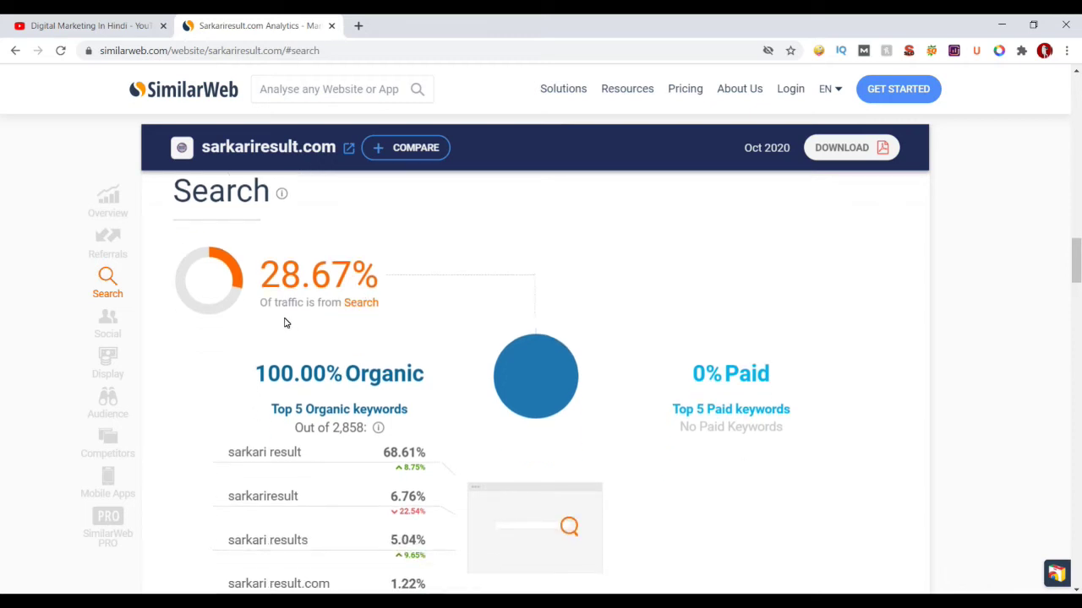
pyautogui.scroll(-2, 291, 342)
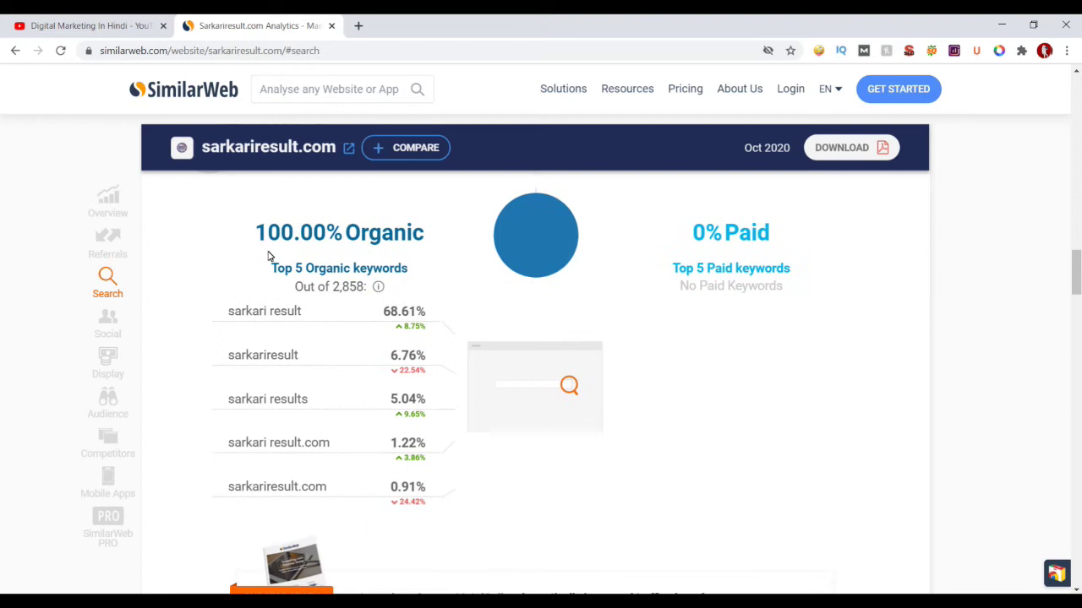
pyautogui.moveTo(255, 235); pyautogui.dragTo(362, 243)
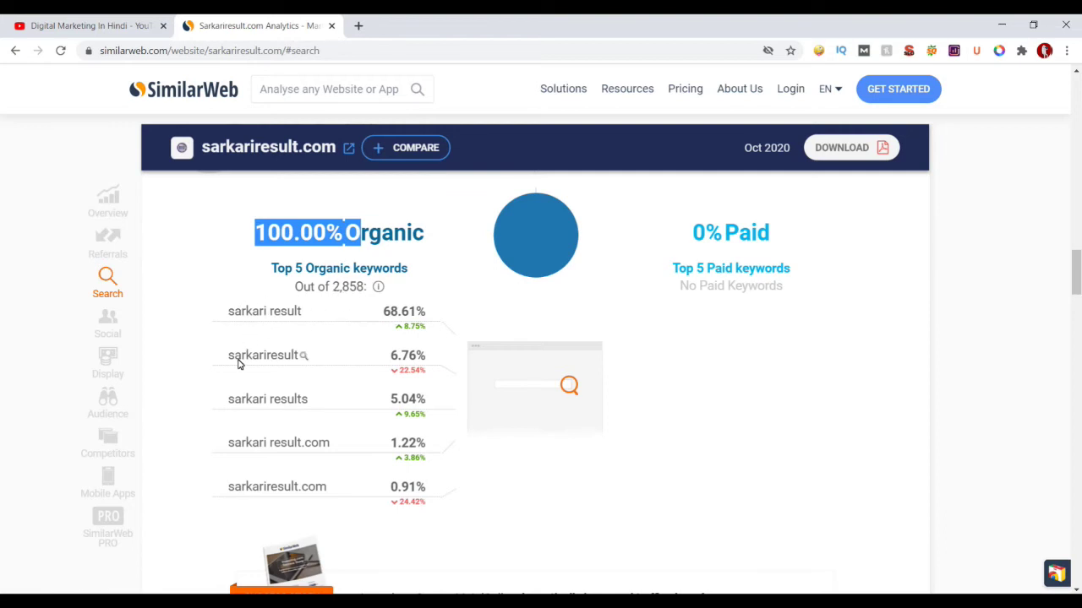
pyautogui.click(222, 448)
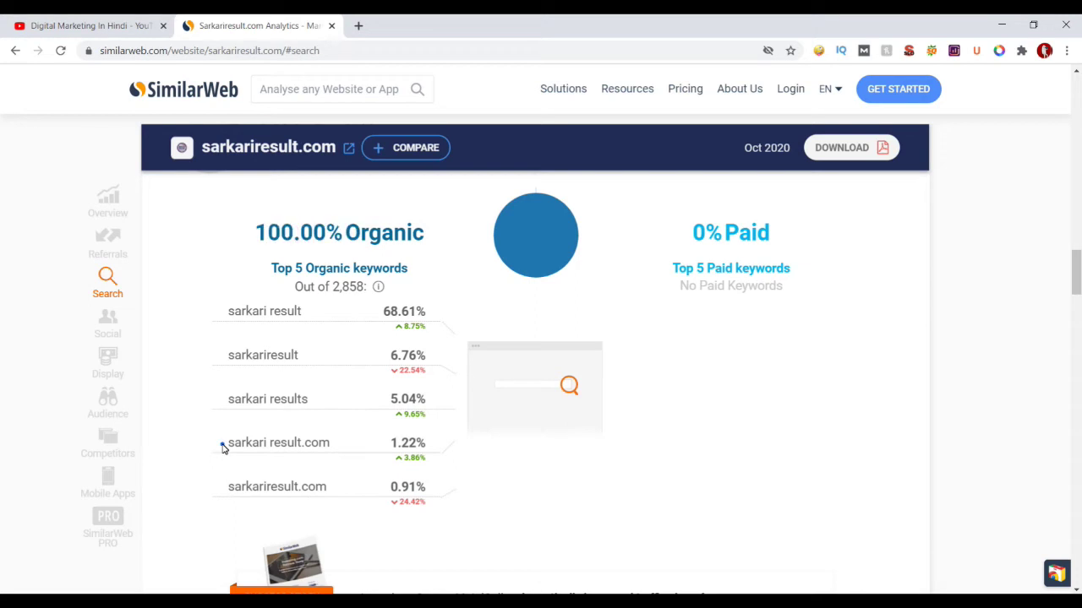
pyautogui.moveTo(226, 357); pyautogui.dragTo(294, 359)
# - Review the social traffic breakdown by network and go through the display advertising and audience sections of the report
pyautogui.scroll(-3, 347, 420)
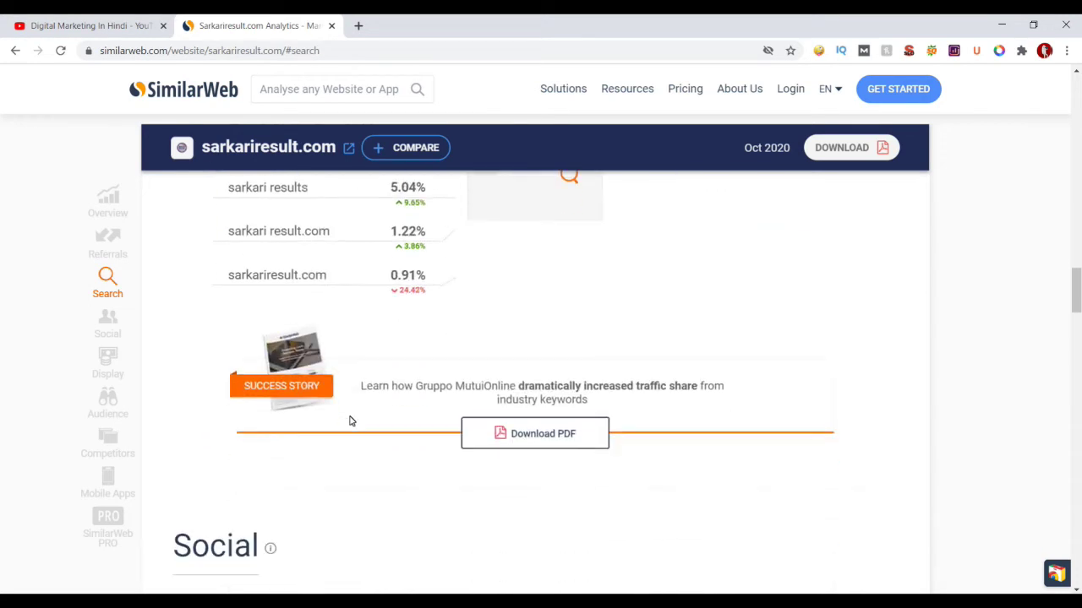
pyautogui.scroll(-3, 353, 434)
pyautogui.scroll(-2, 355, 436)
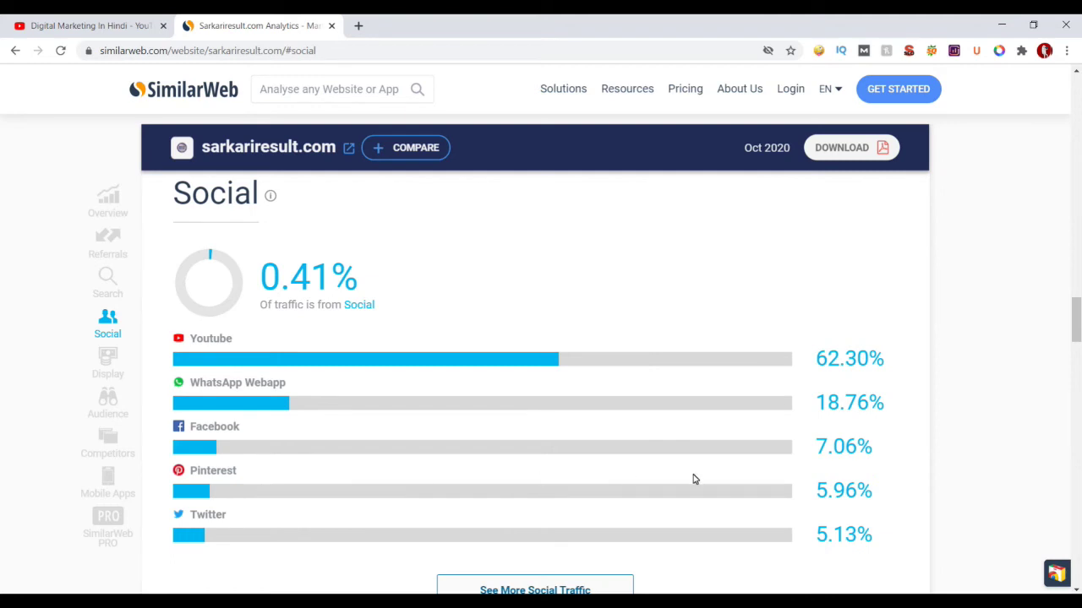
pyautogui.scroll(-1, 693, 479)
pyautogui.scroll(-1, 693, 479)
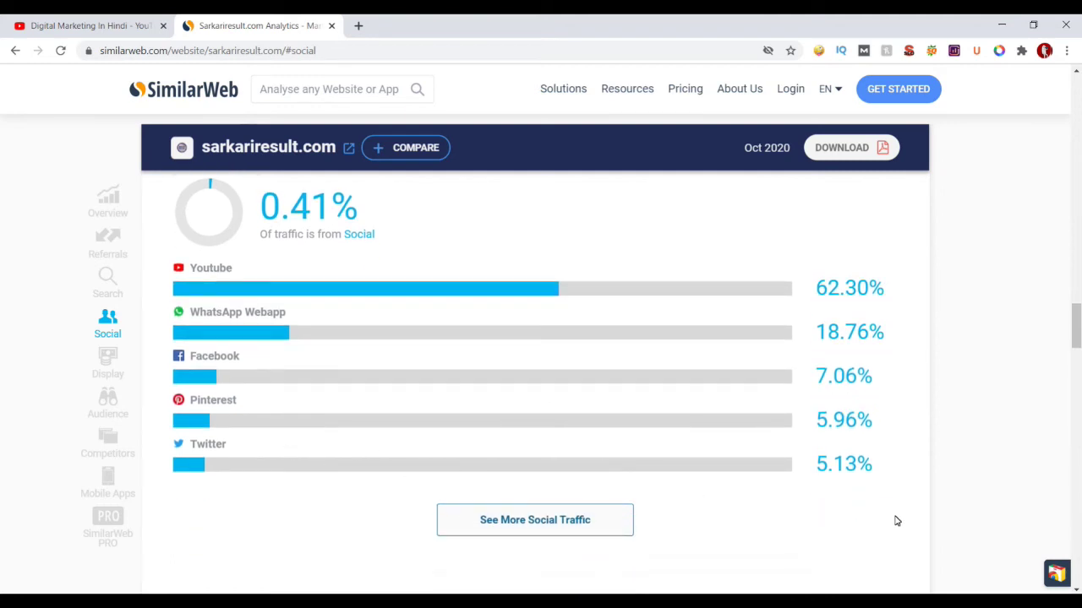
pyautogui.scroll(-2, 835, 490)
pyautogui.scroll(-4, 666, 454)
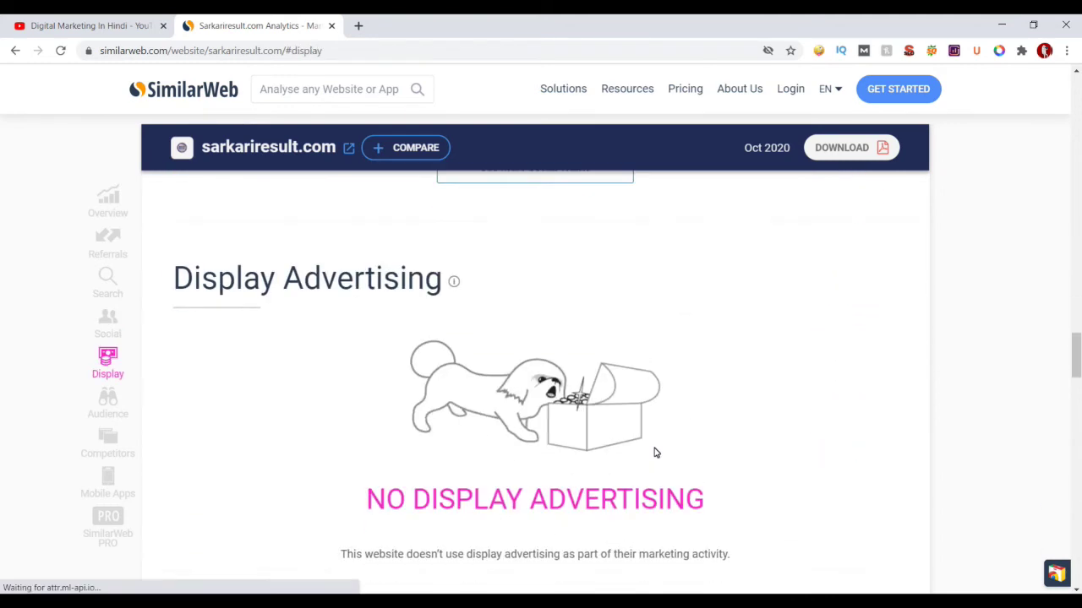
pyautogui.scroll(-4, 654, 453)
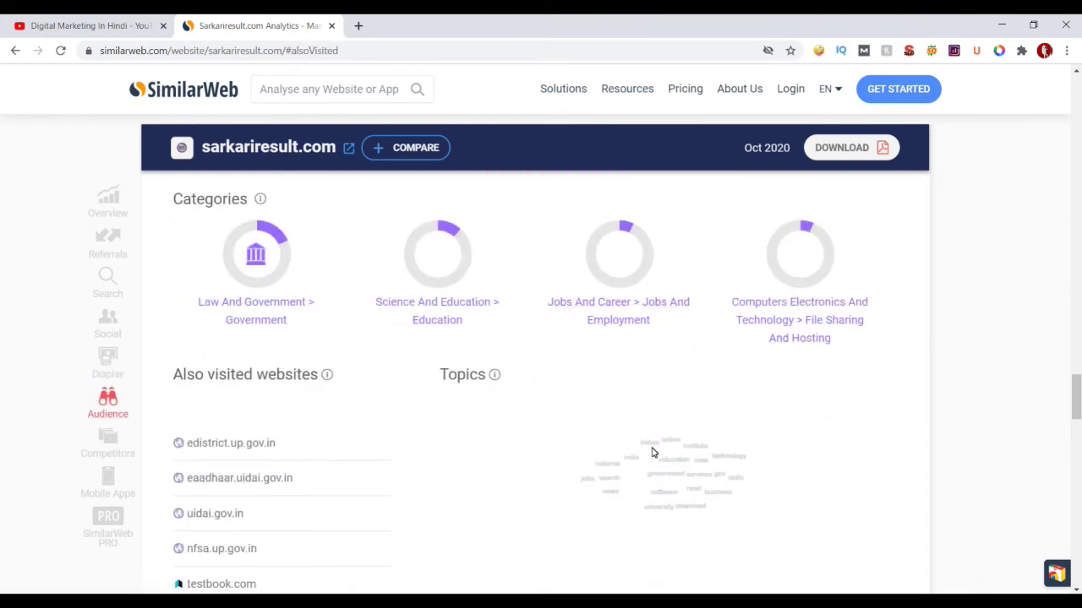
# - Examine the audience interests, the also visited websites and the competitors and similar sites listed for sarkariresult.com
pyautogui.scroll(-2, 651, 453)
pyautogui.scroll(4, 652, 453)
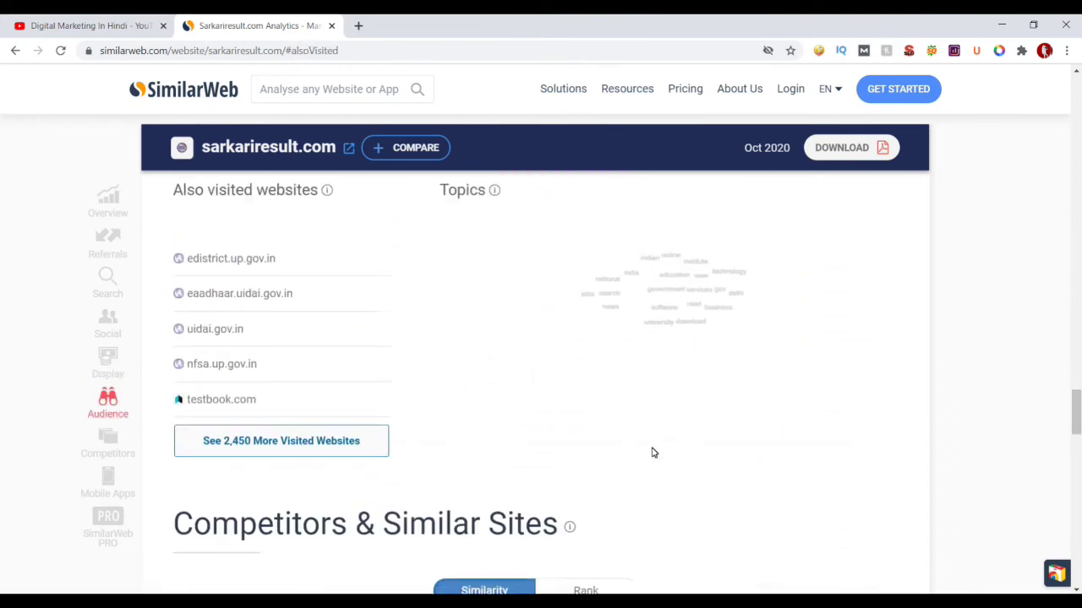
pyautogui.scroll(-8, 652, 453)
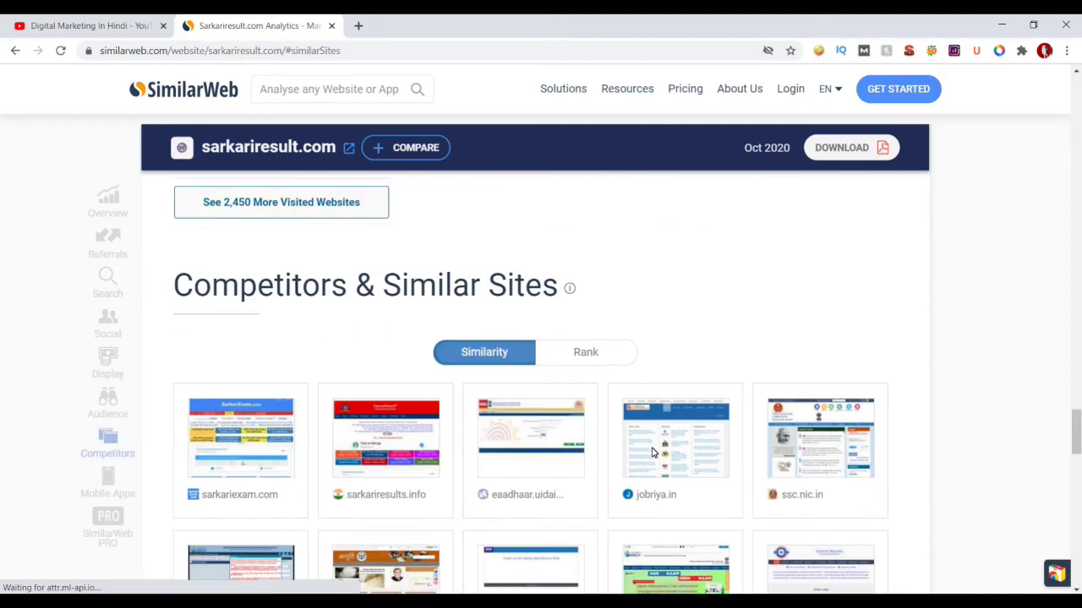
pyautogui.scroll(3, 652, 453)
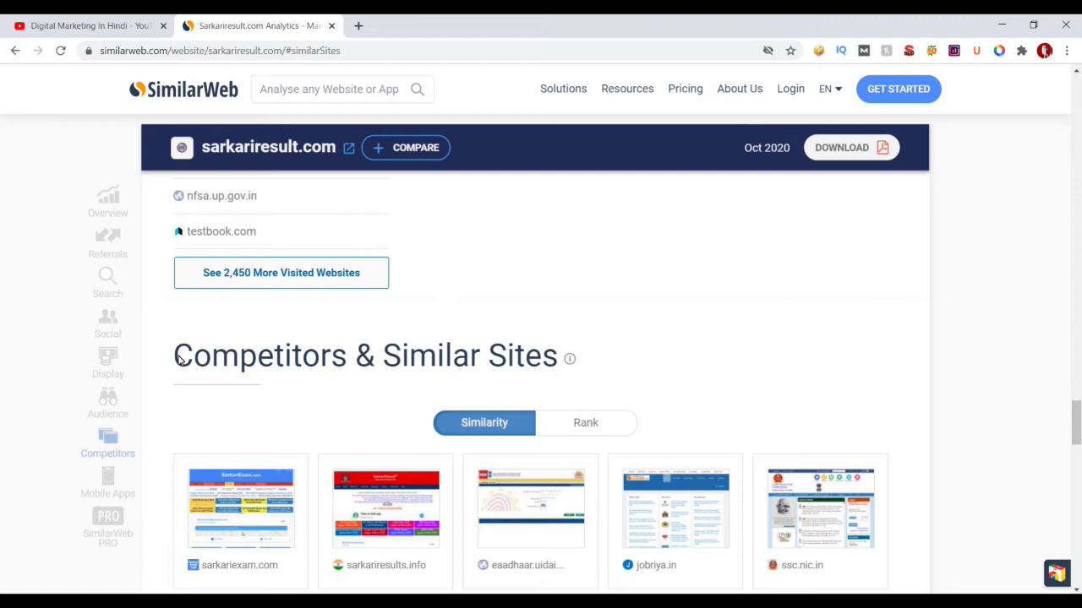
pyautogui.moveTo(225, 204)
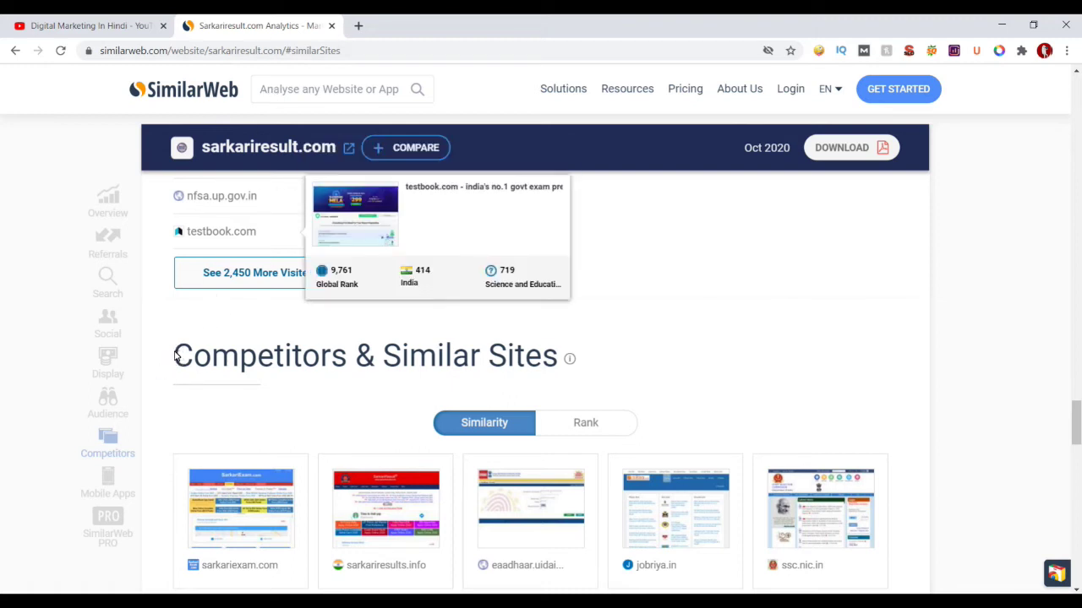
pyautogui.scroll(-2, 175, 360)
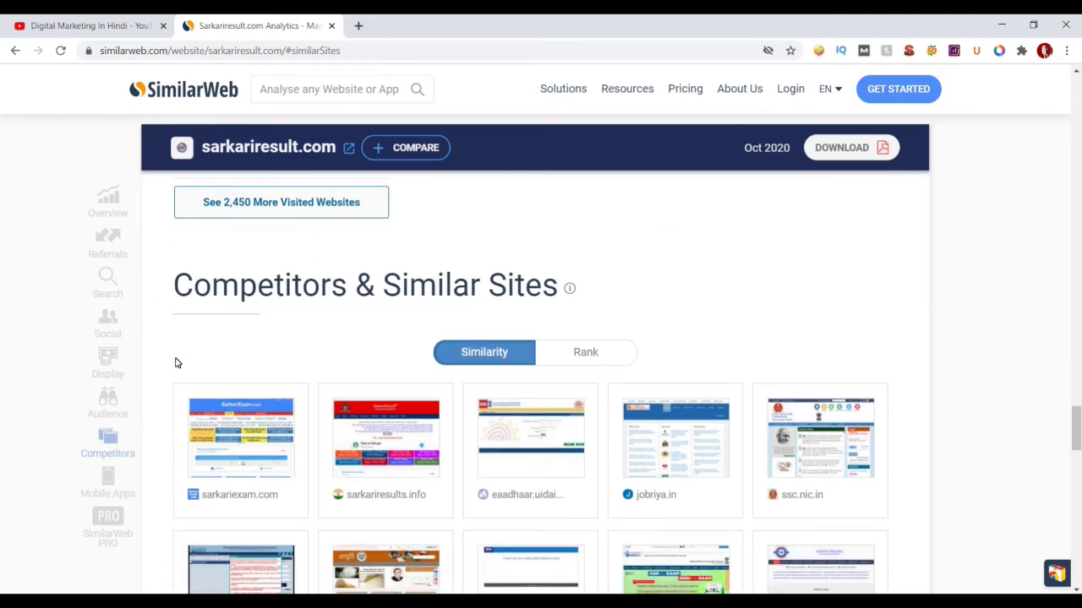
pyautogui.scroll(-1, 176, 364)
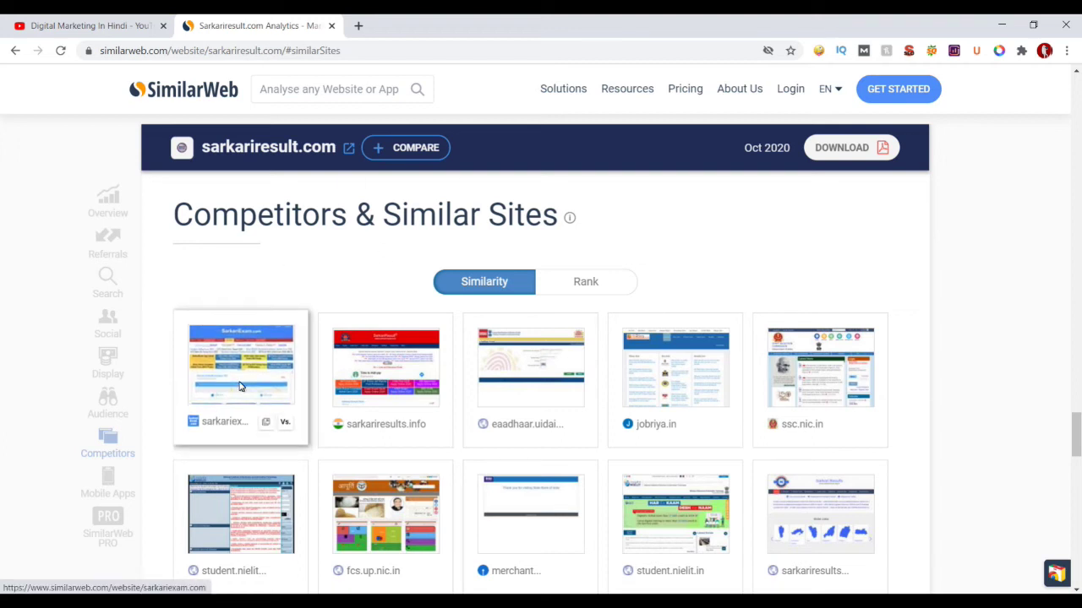
pyautogui.moveTo(412, 422)
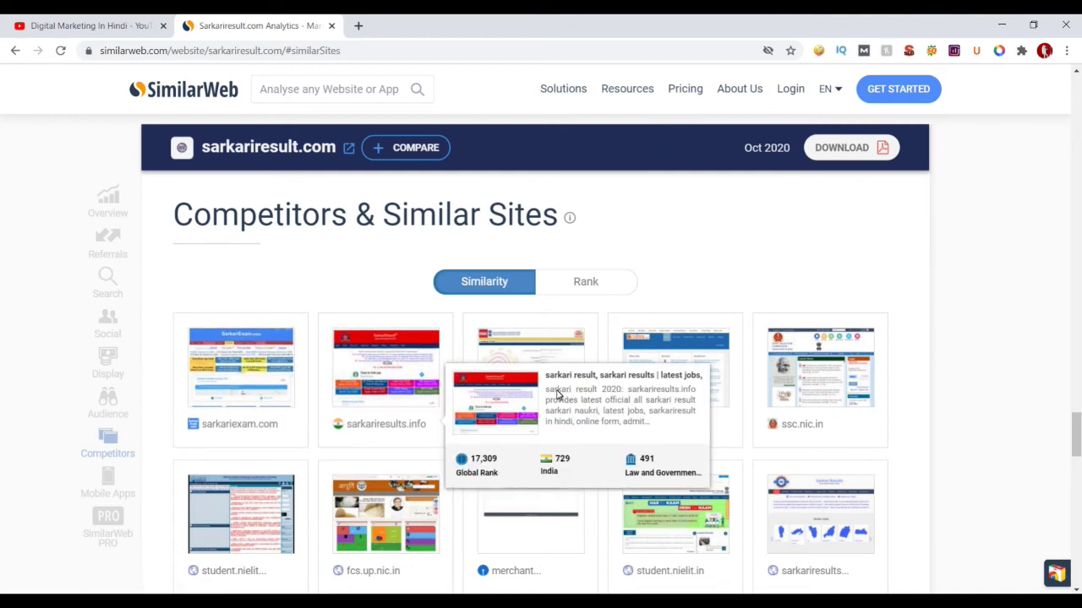
pyautogui.scroll(-2, 426, 444)
pyautogui.scroll(-1, 426, 445)
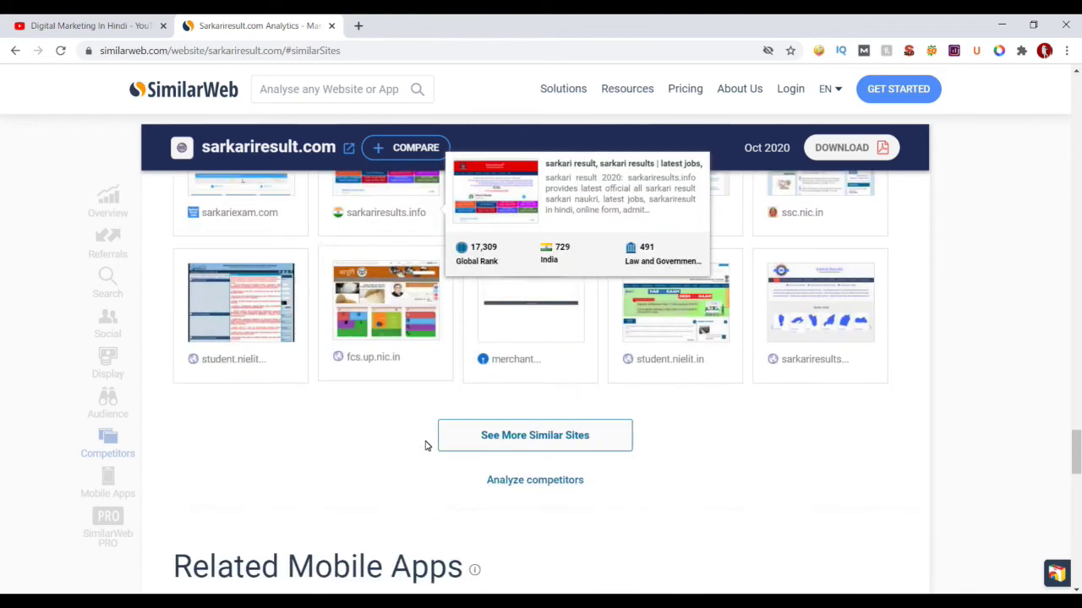
# - Return to the report's overview and recheck the global, country and category ranks and the total visits chart for sarkariresult.com
pyautogui.scroll(3, 425, 445)
pyautogui.scroll(5, 418, 446)
pyautogui.scroll(15, 419, 445)
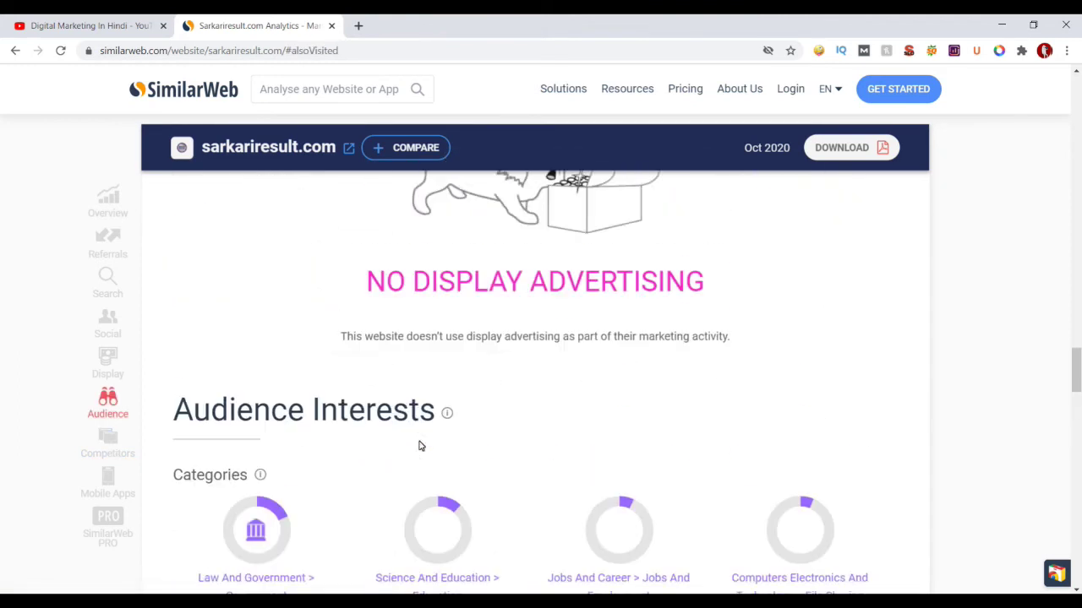
pyautogui.scroll(-4, 420, 445)
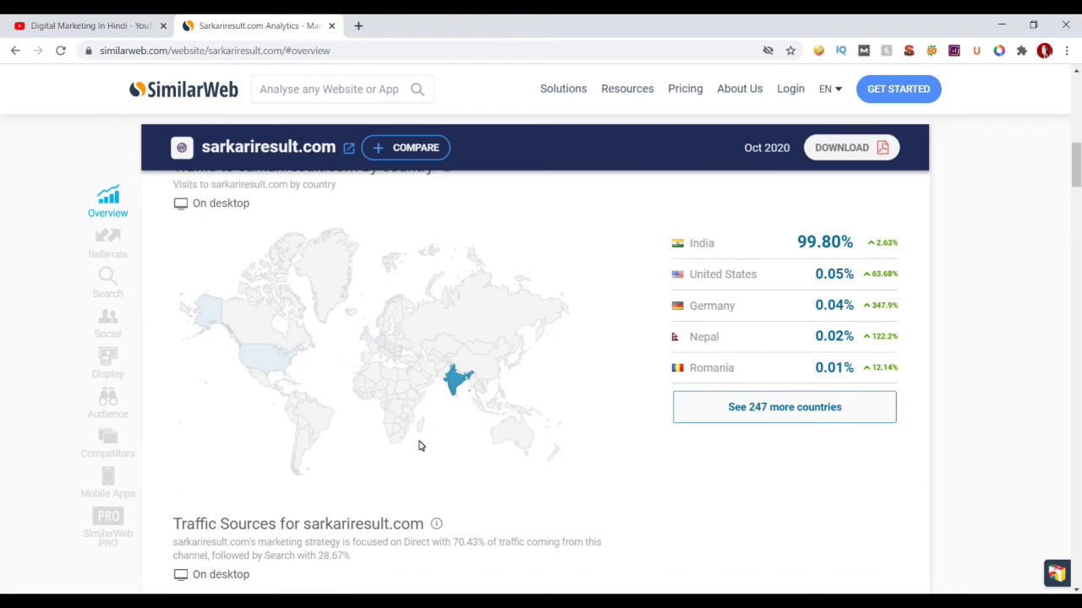
pyautogui.scroll(9, 420, 445)
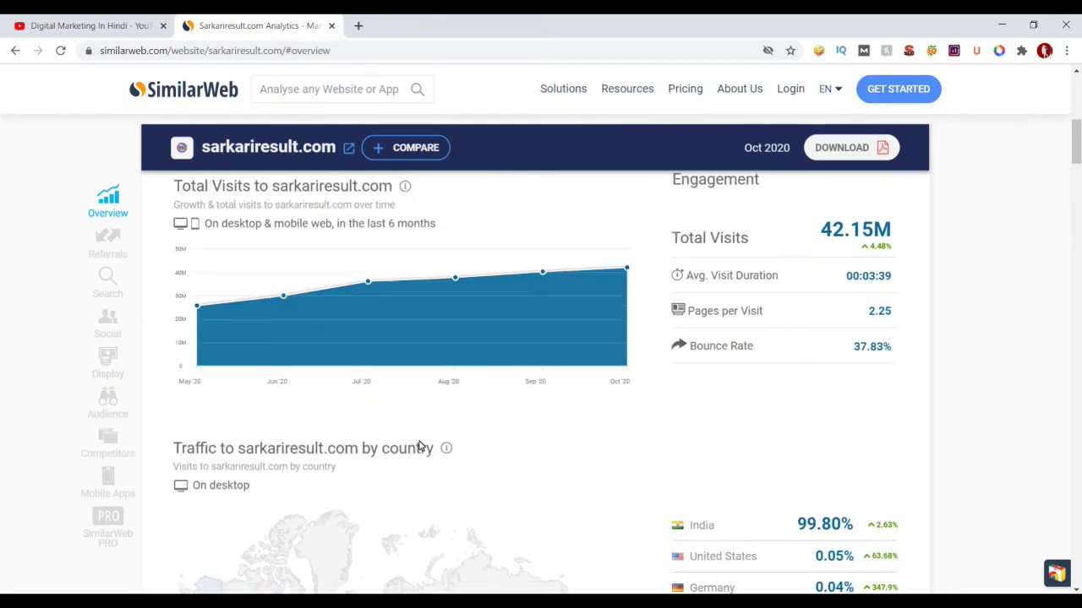
pyautogui.scroll(1, 419, 445)
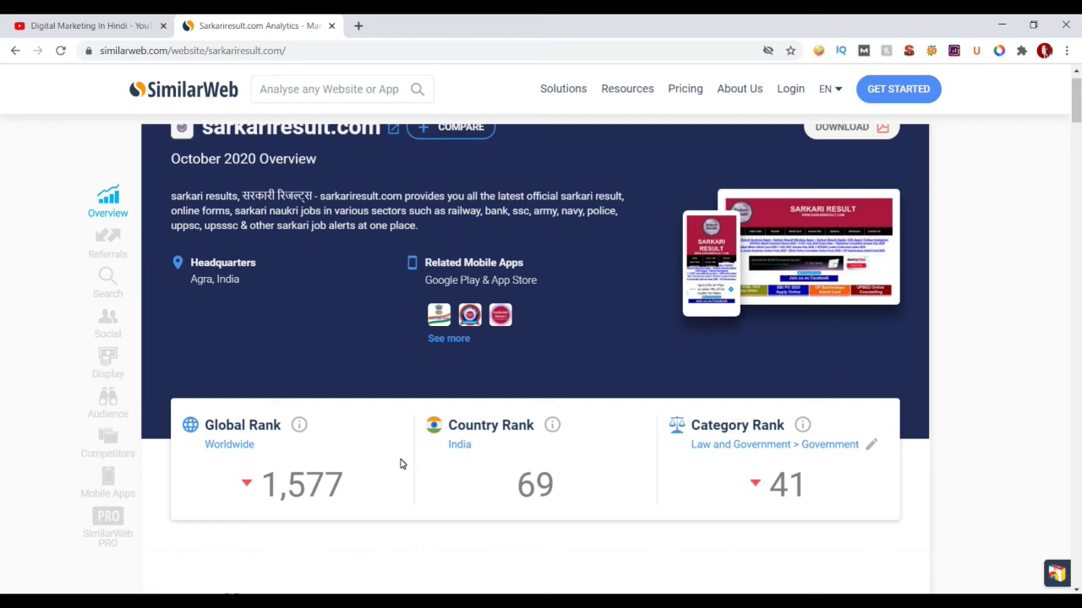
pyautogui.scroll(1, 401, 471)
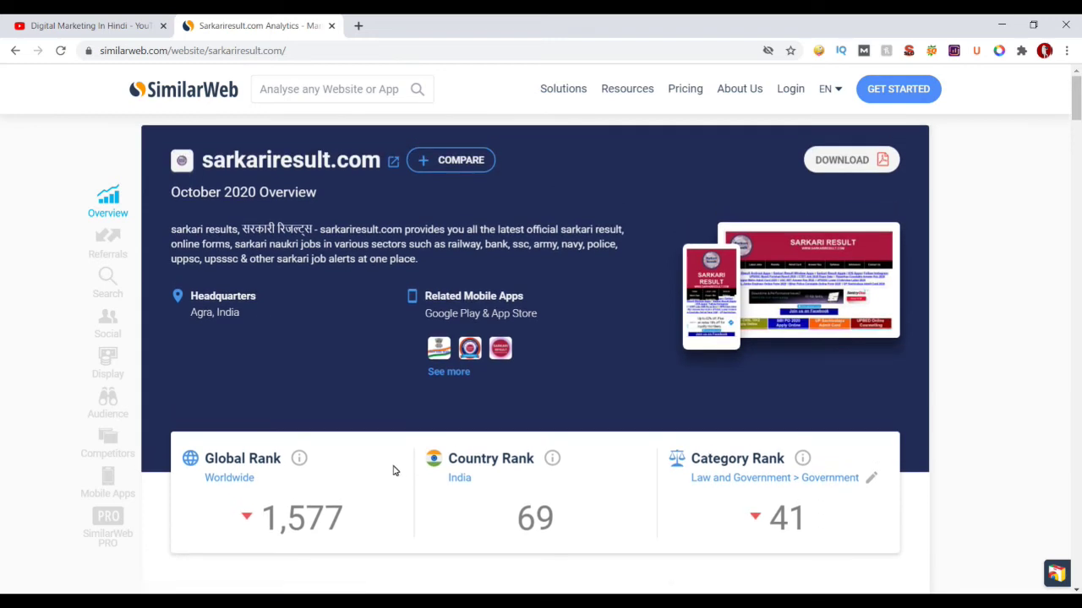
pyautogui.scroll(-3, 395, 470)
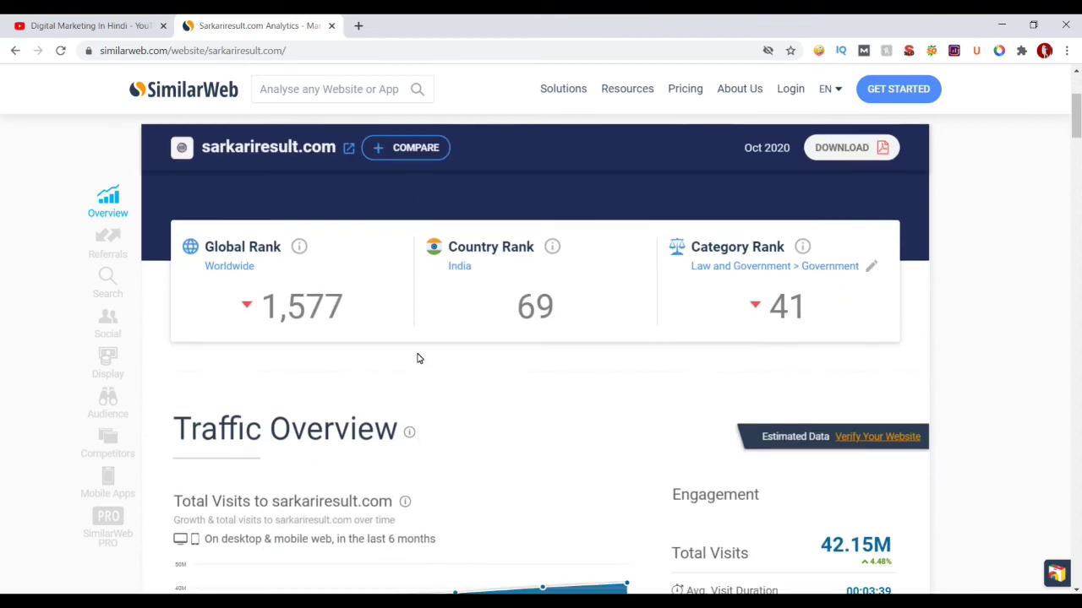
pyautogui.scroll(-3, 415, 358)
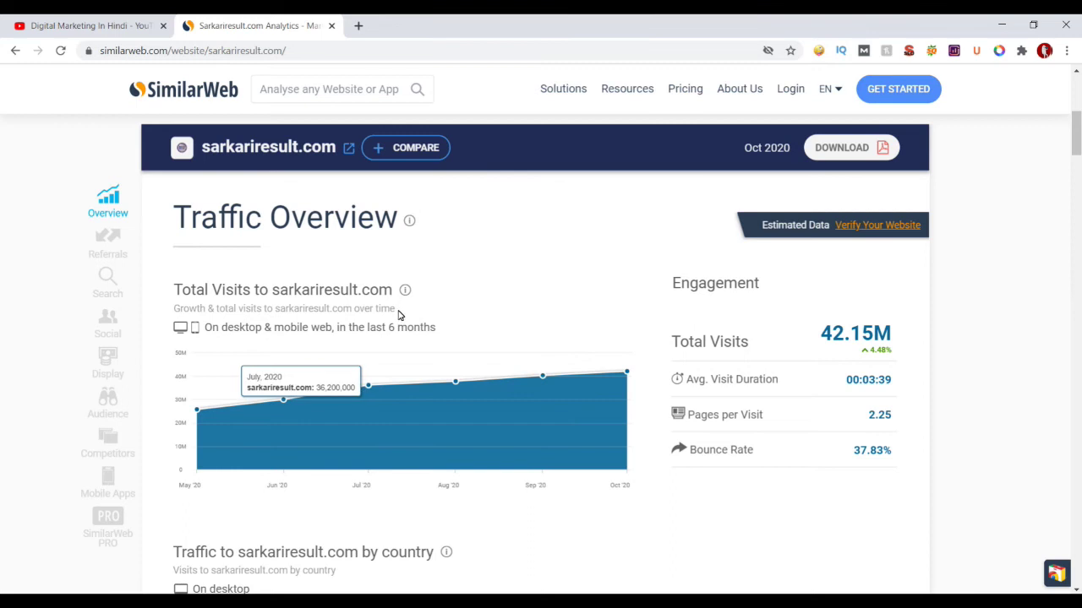
pyautogui.scroll(1, 399, 313)
pyautogui.scroll(6, 398, 316)
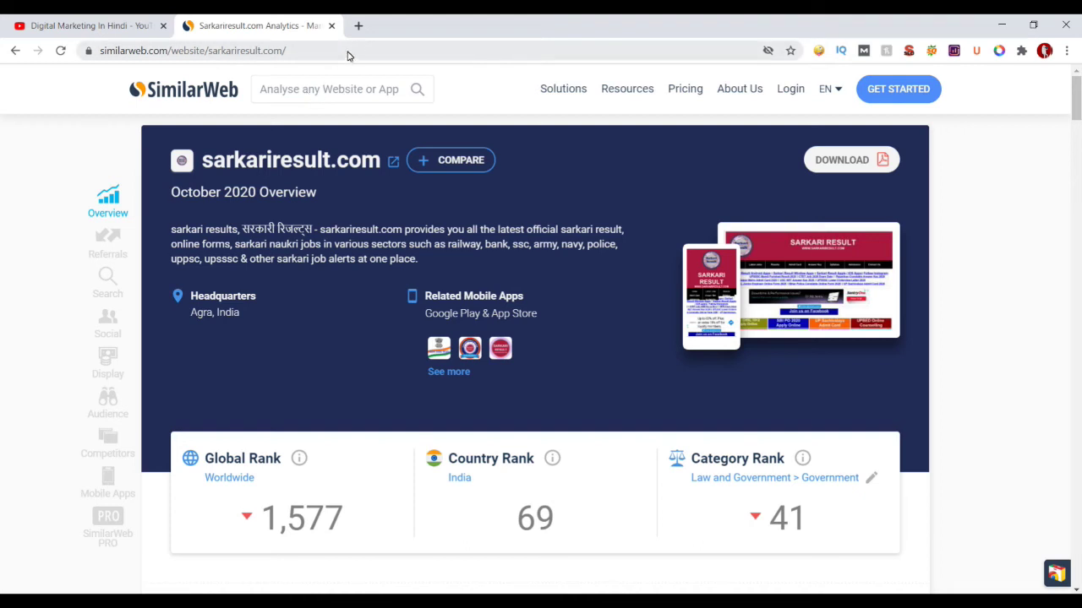
# - Search for the Google Chrome web store in a new tab and open its extensions page
pyautogui.click(358, 28)
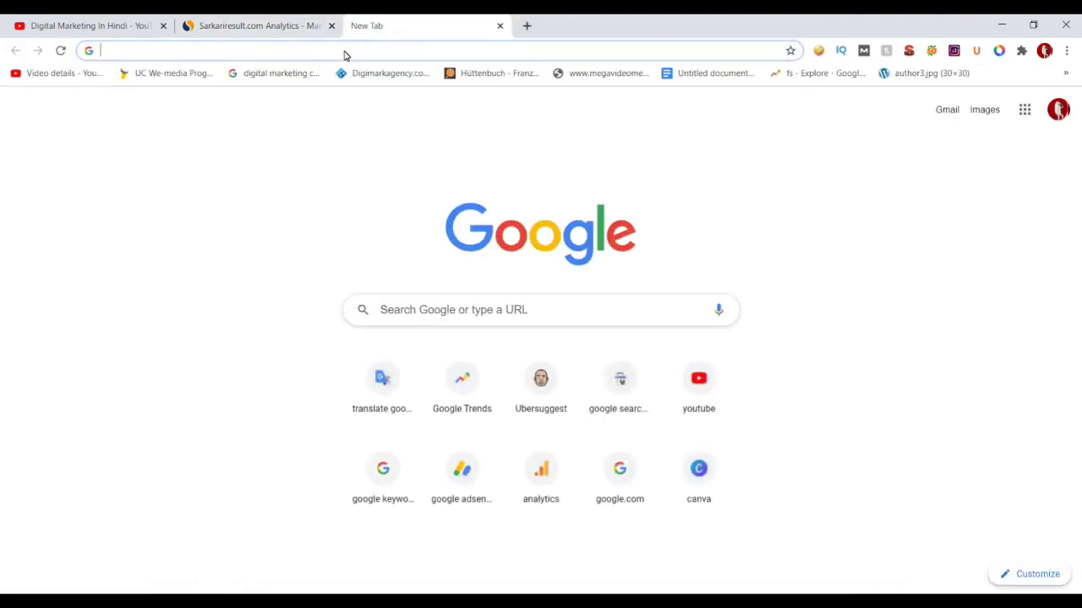
pyautogui.write('g')
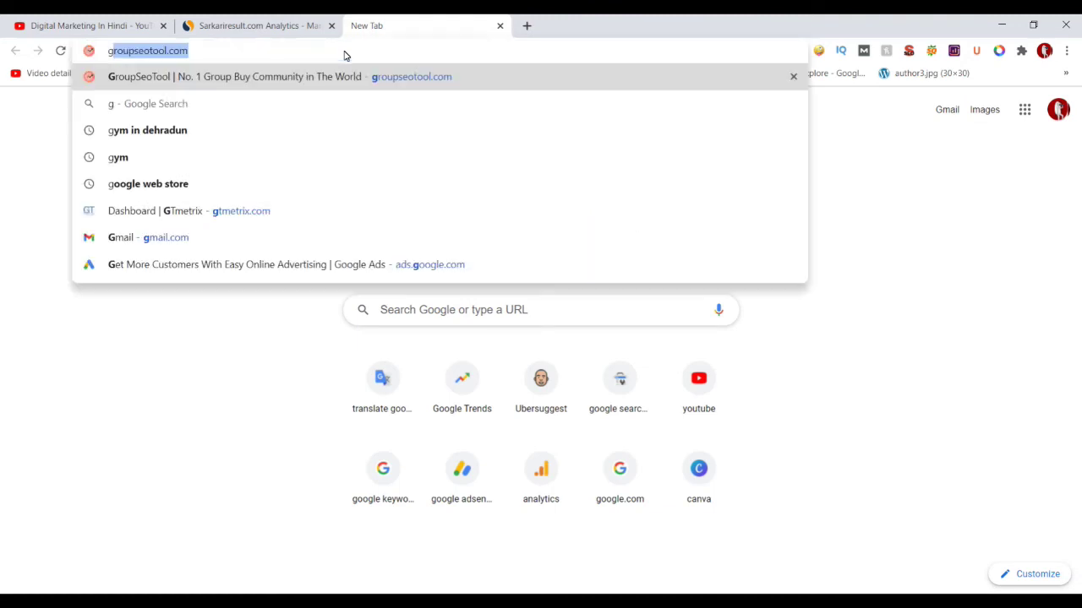
pyautogui.write('oogle chor')
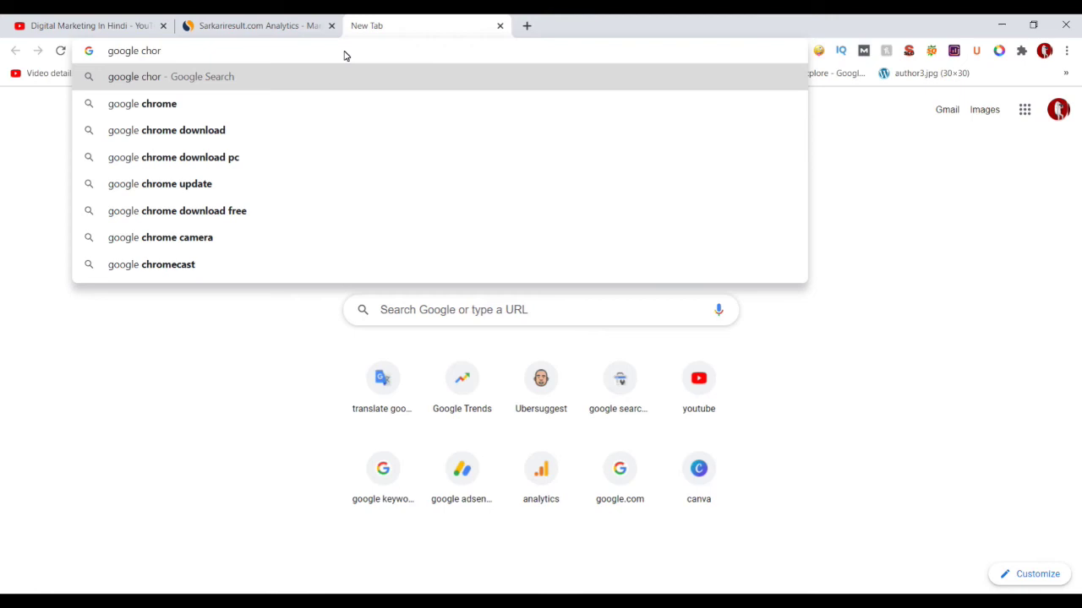
pyautogui.press('Down')
pyautogui.write('web')
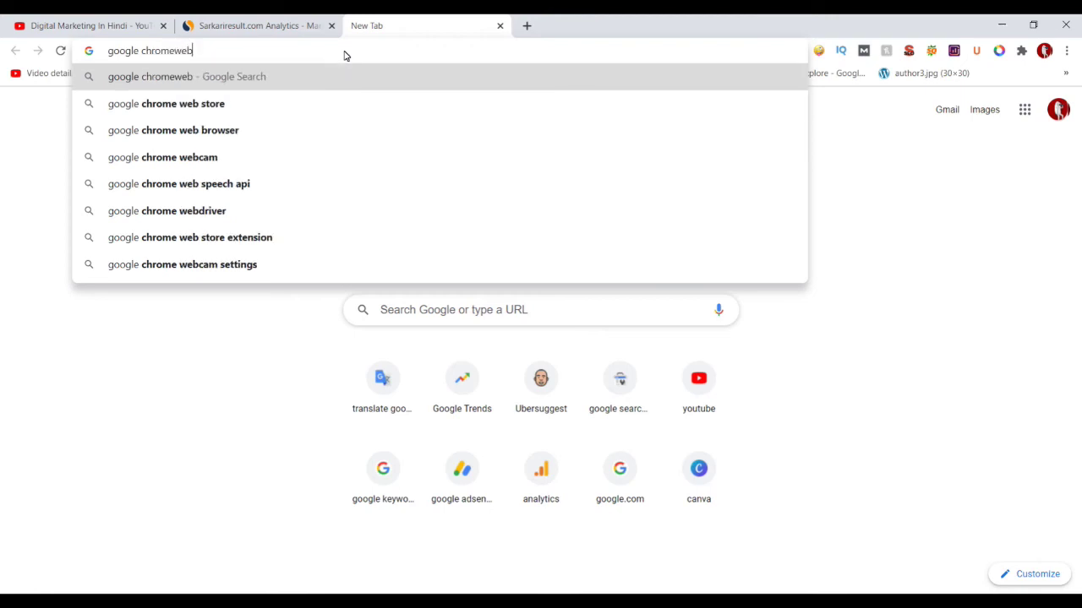
pyautogui.press('Down')
pyautogui.press('Return')
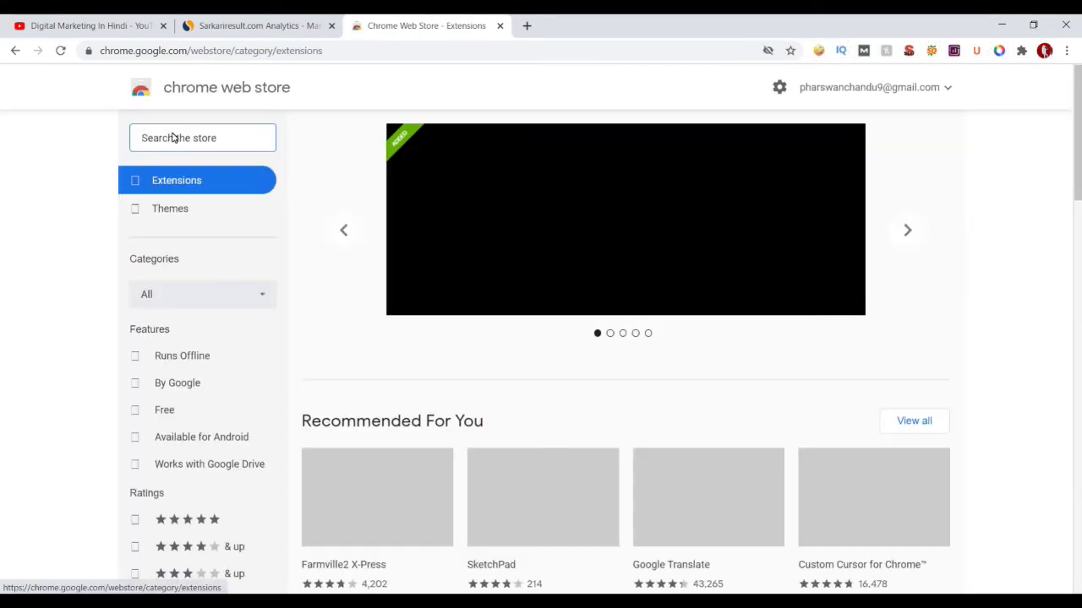
# - Search the Chrome Web Store for "similler web"
pyautogui.click(173, 138)
pyautogui.write('simi')
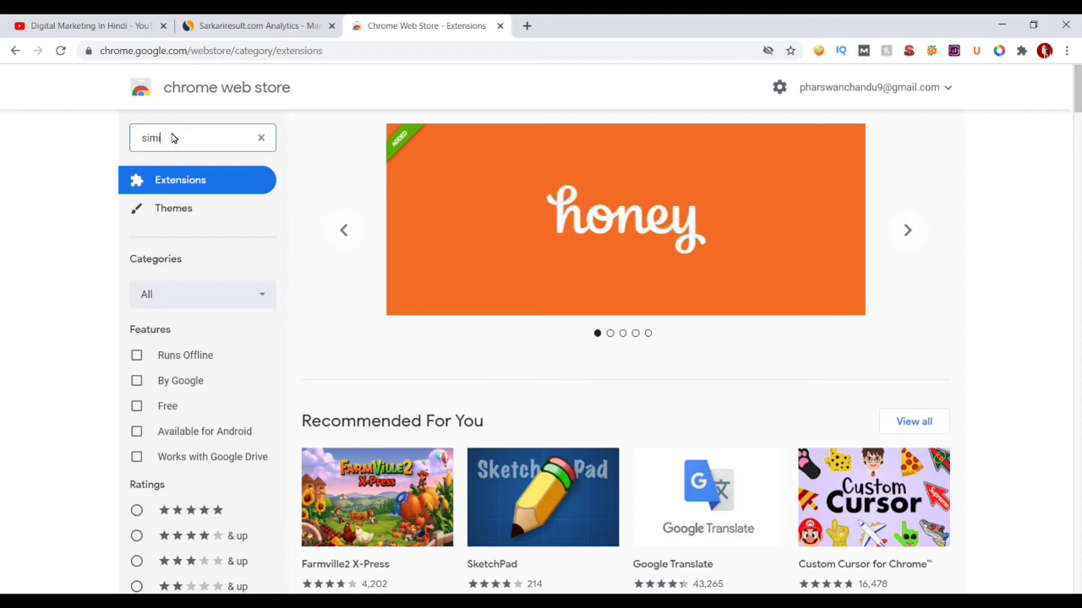
pyautogui.write('llar')
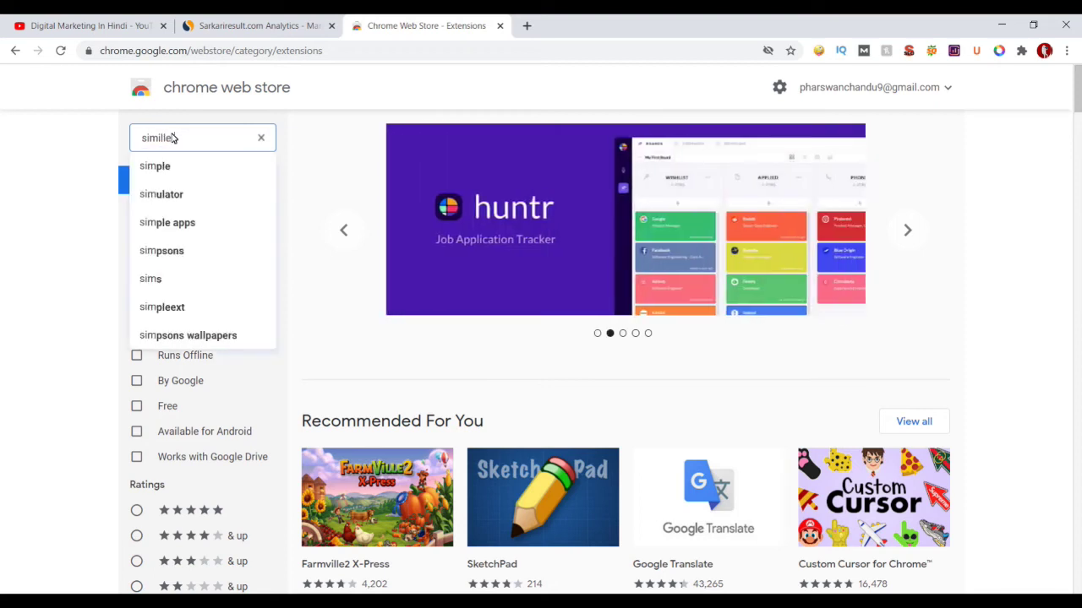
pyautogui.write('web')
pyautogui.press('Return')
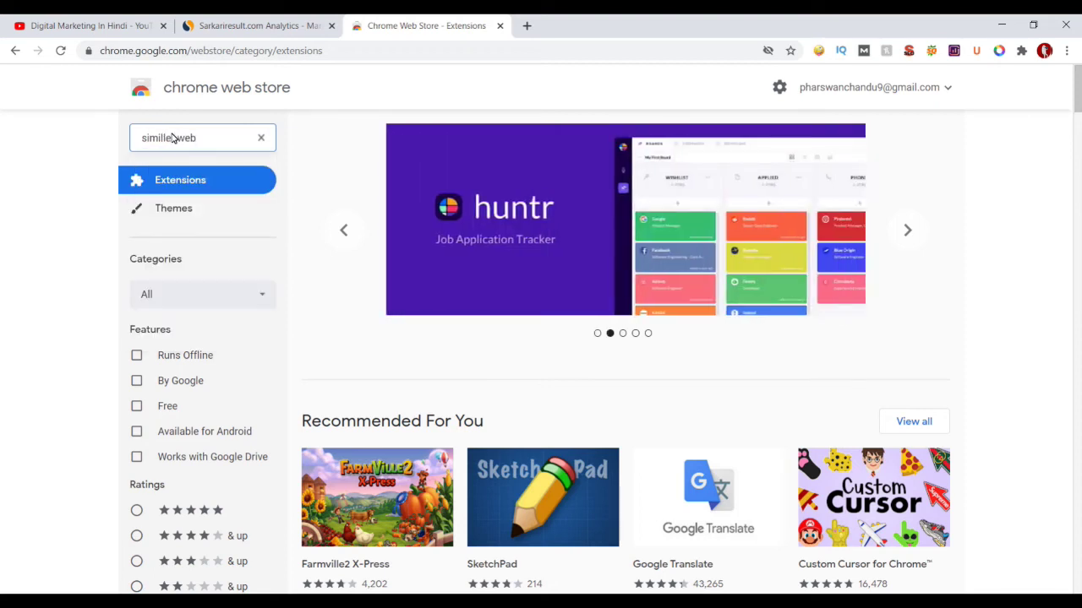
pyautogui.press('BackSpace')
pyautogui.press('BackSpace')
pyautogui.doubleClick(149, 138)
pyautogui.rightClick(151, 139)
pyautogui.press('Escape')
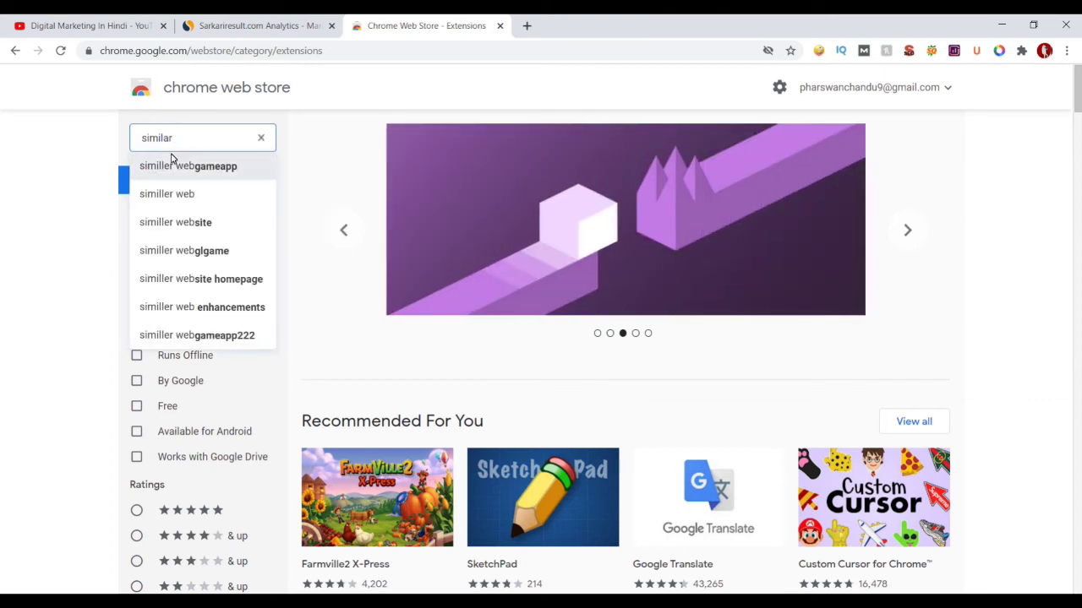
pyautogui.click(170, 193)
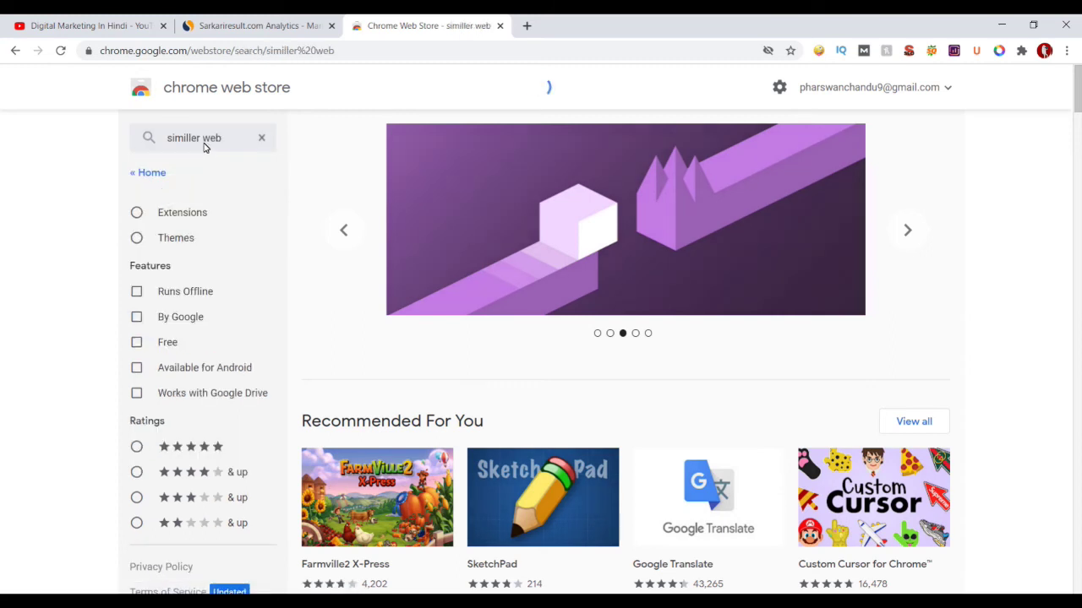
# - Open the "Similar Sites - Discover Related Websites" extension and add it to Chrome
pyautogui.click(490, 220)
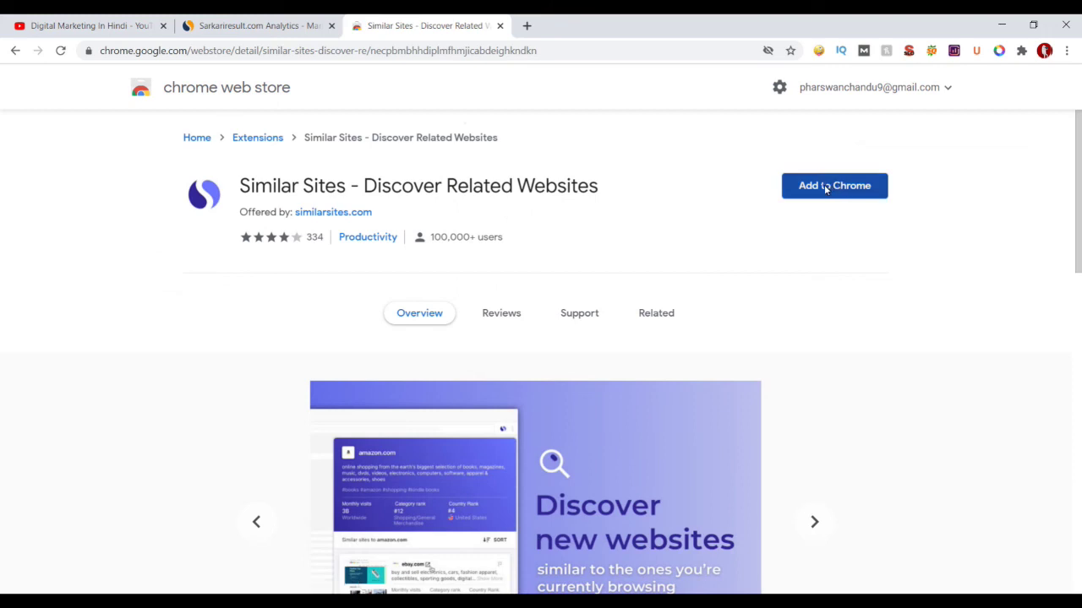
pyautogui.click(827, 190)
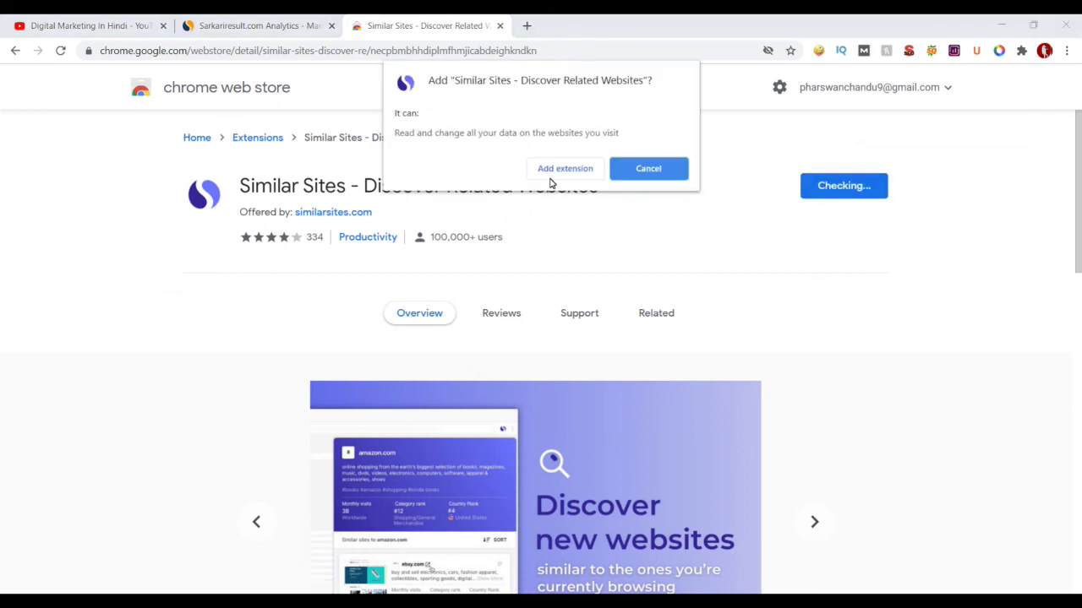
pyautogui.click(561, 169)
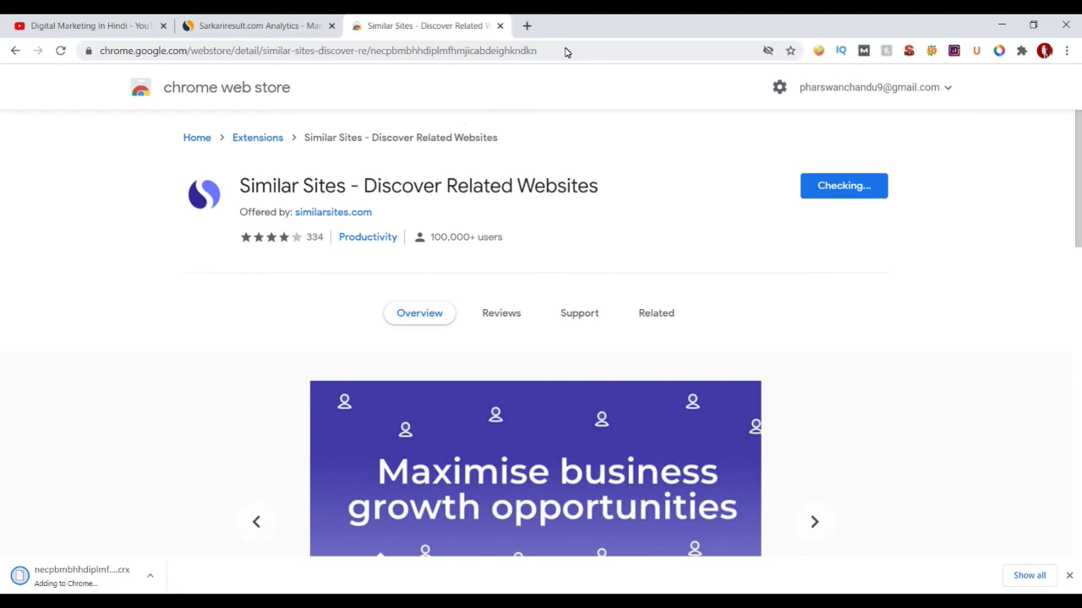
# - Open sarkariresult.com in a new tab and close the SimilarSites welcome page
pyautogui.click(527, 27)
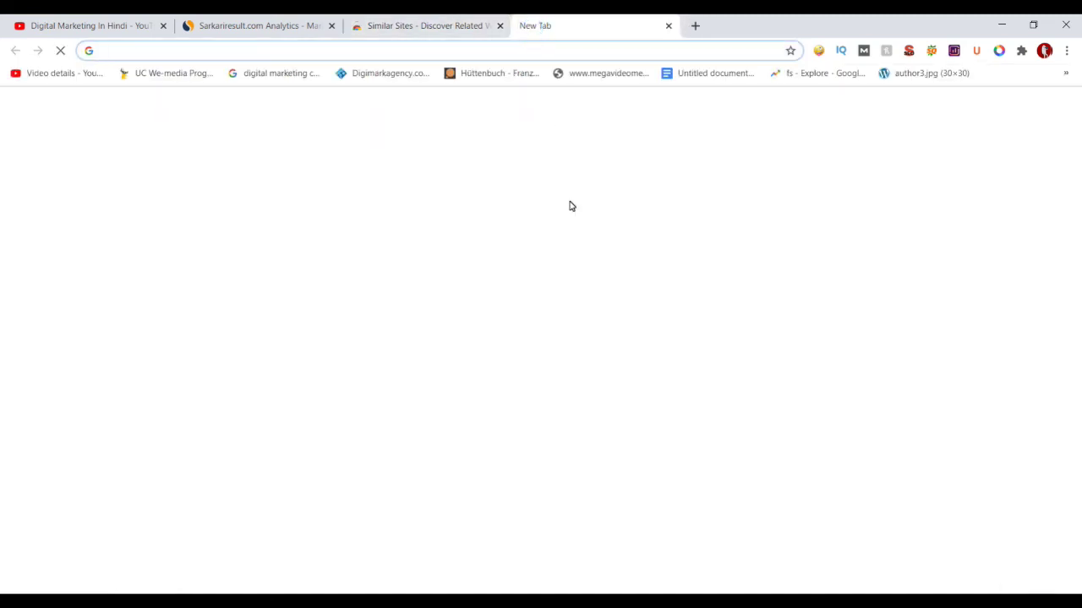
pyautogui.write('sar')
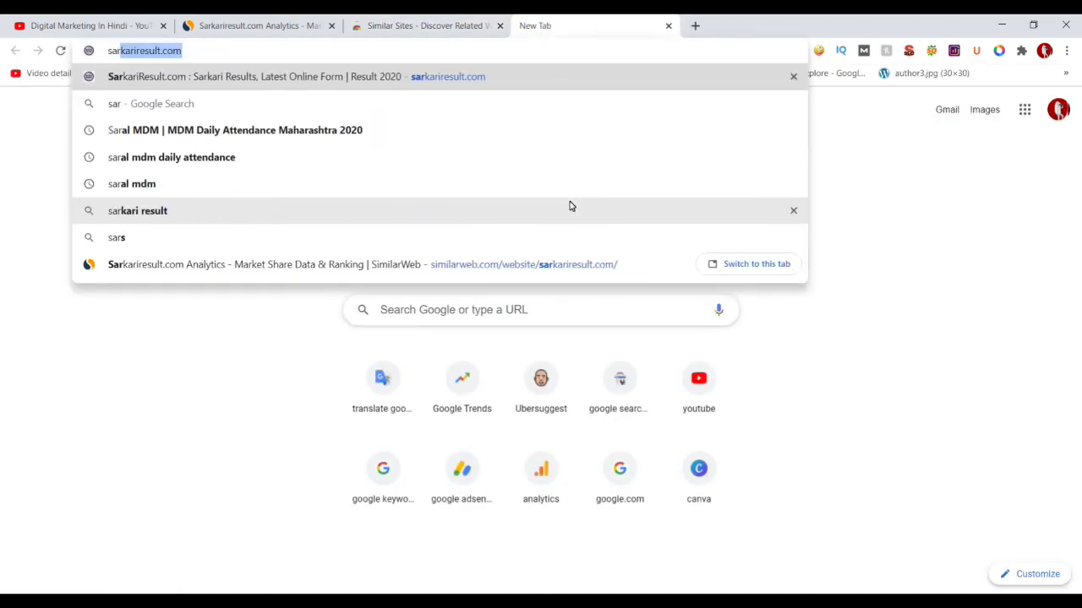
pyautogui.press('Return')
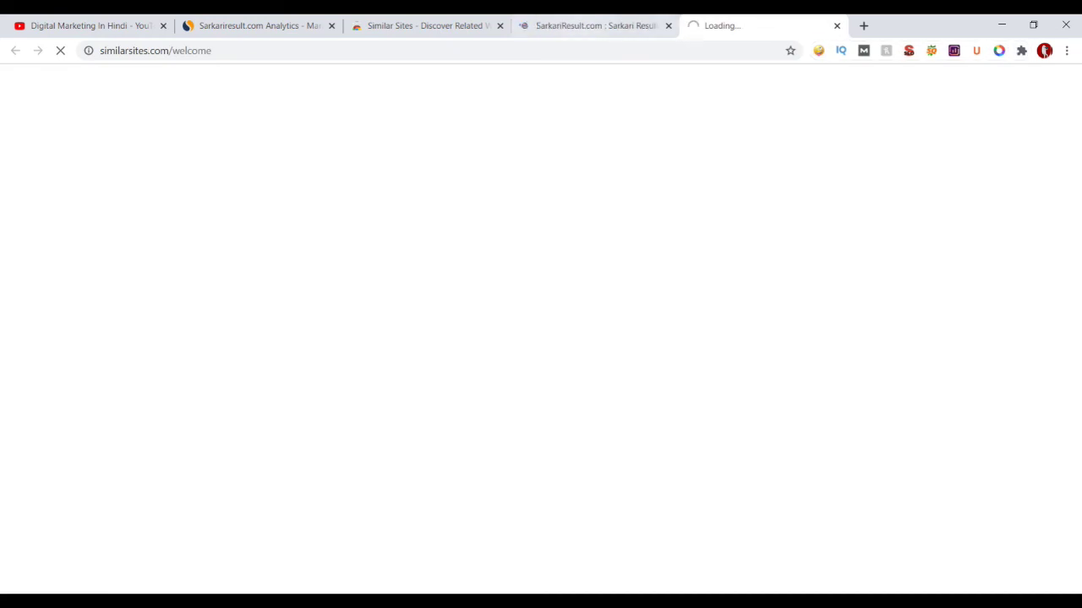
pyautogui.click(615, 20)
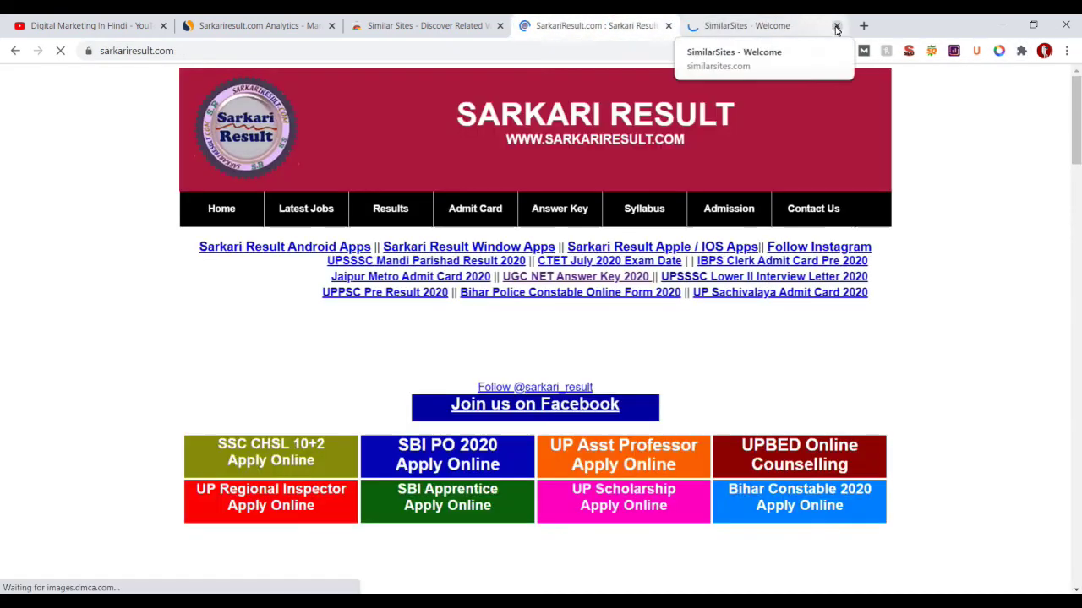
pyautogui.click(837, 26)
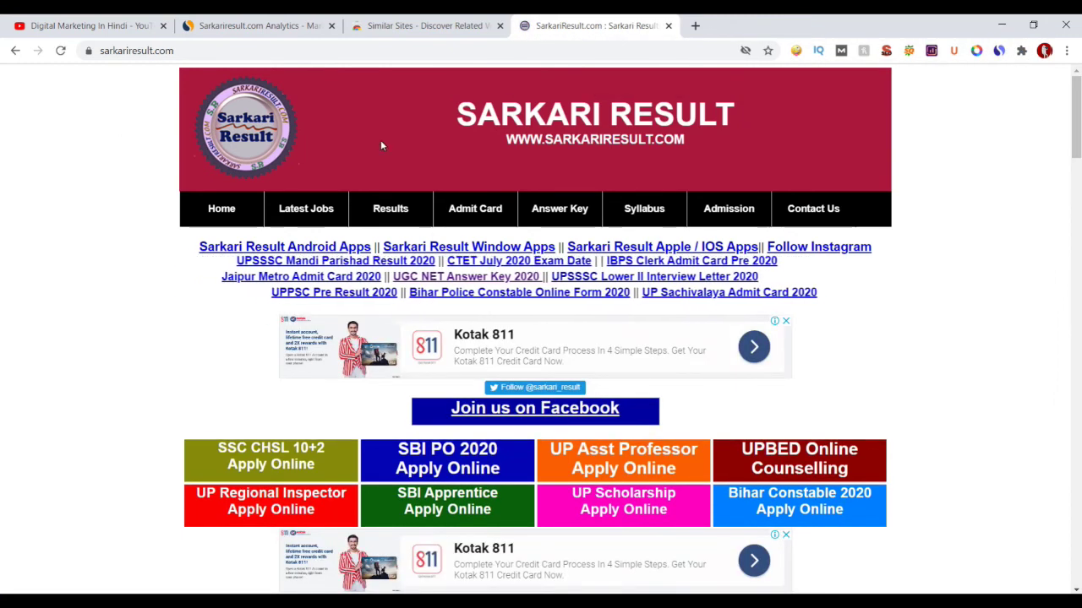
pyautogui.click(999, 51)
pyautogui.scroll(-4, 1015, 541)
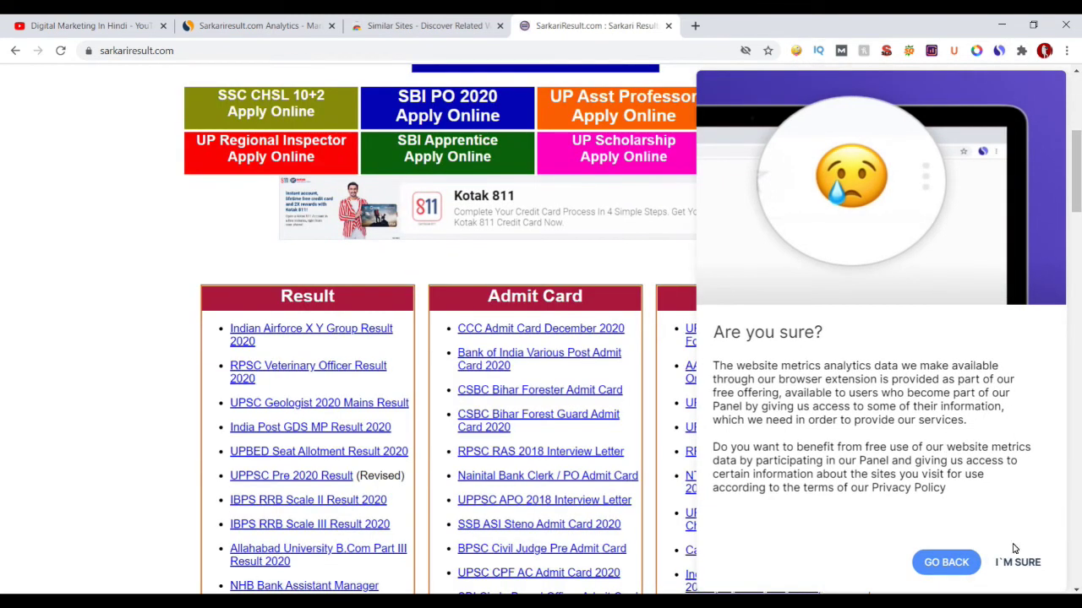
pyautogui.click(1021, 562)
pyautogui.scroll(4, 945, 245)
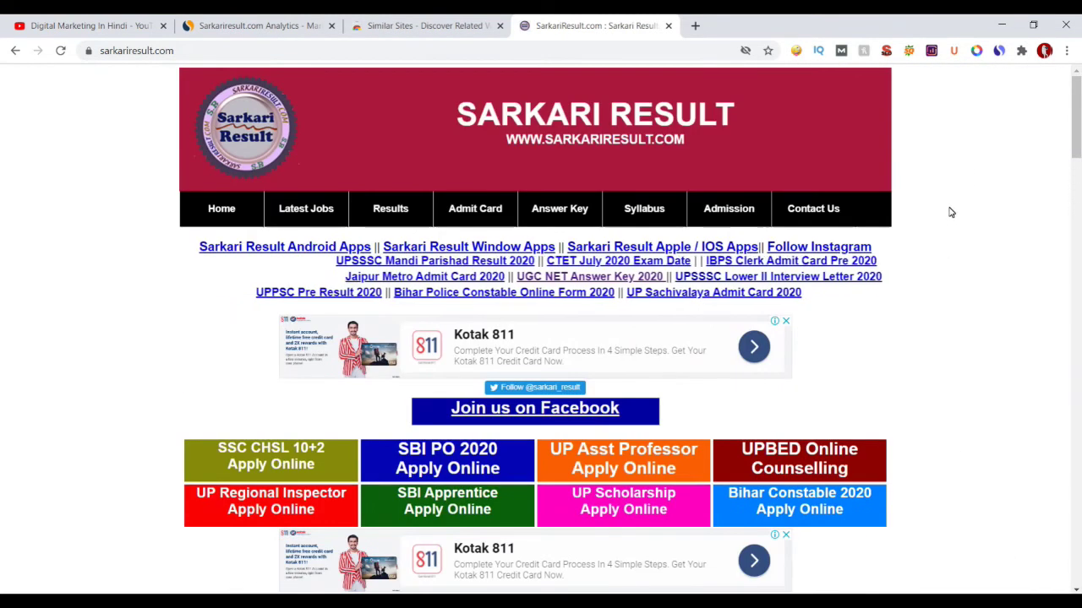
# - Reopen the SimilarSites extension on sarkariresult.com, accept its data-access request and complete the welcome introduction
pyautogui.click(1000, 51)
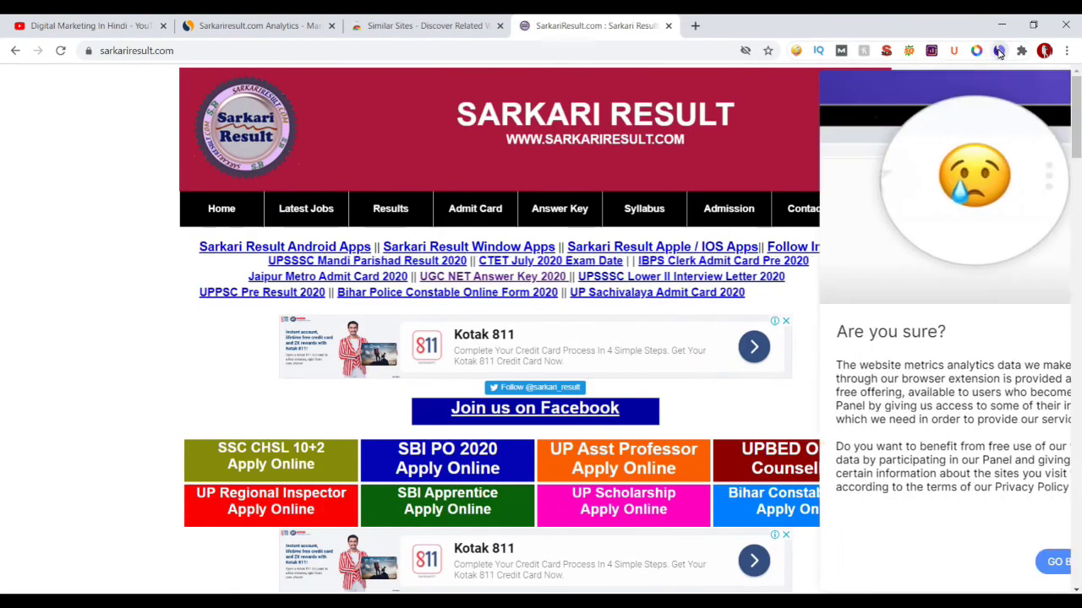
pyautogui.scroll(-2, 909, 388)
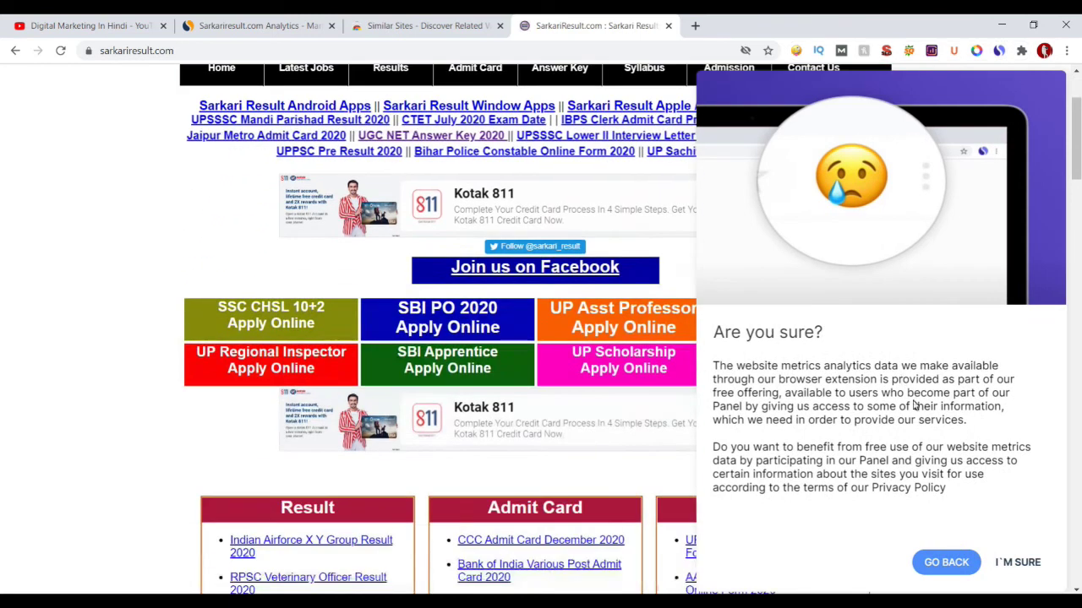
pyautogui.click(1014, 562)
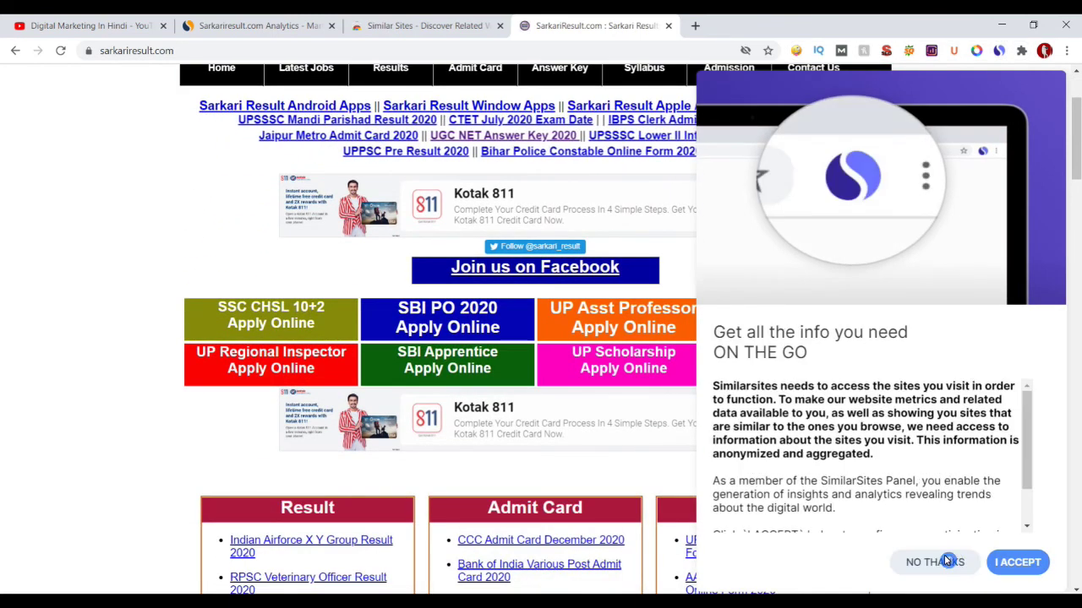
pyautogui.click(1012, 563)
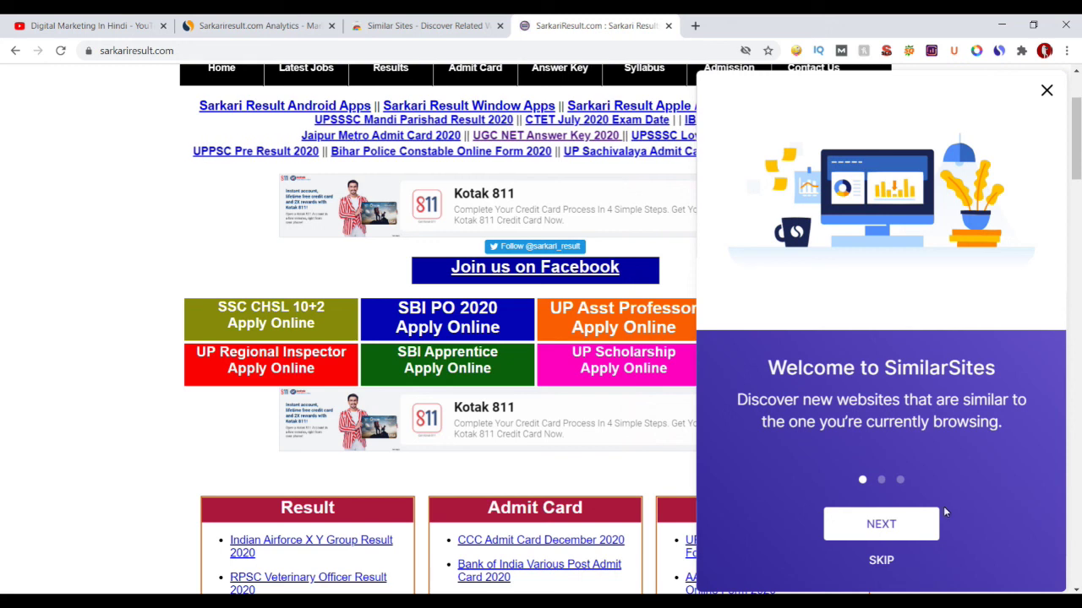
pyautogui.click(875, 523)
pyautogui.click(888, 523)
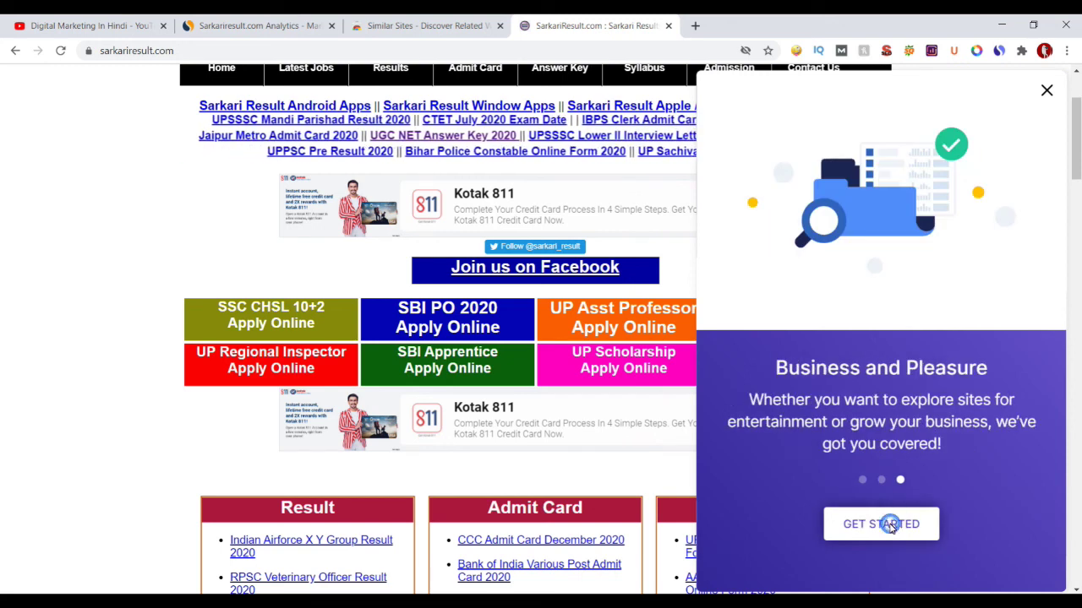
pyautogui.click(889, 525)
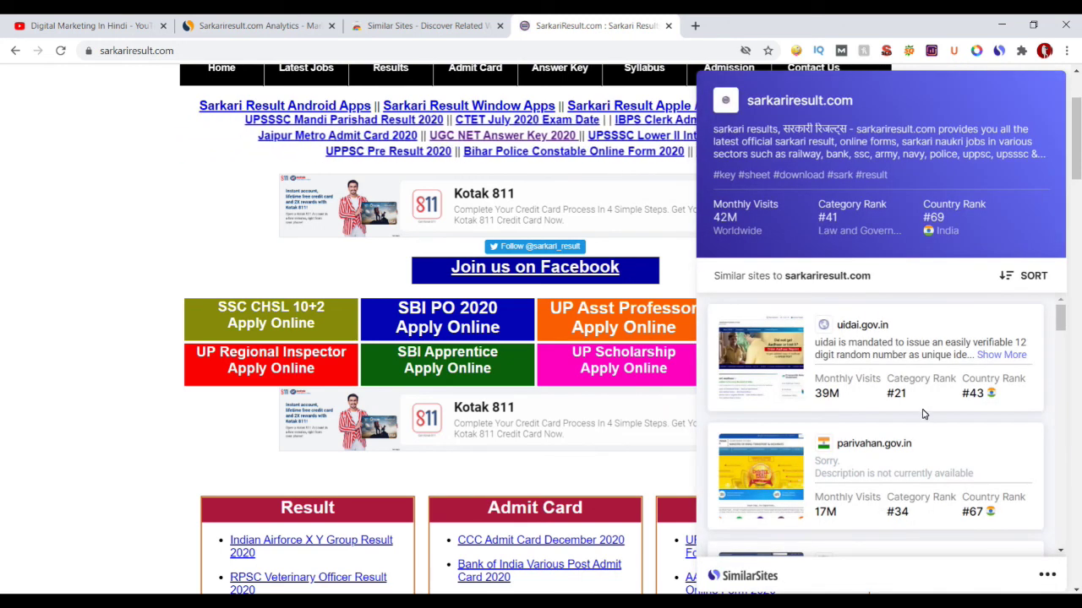
# - Examine sarkariresult.com's monthly visits, category rank and country rank in SimilarSites, and browse the list of similar sites
pyautogui.scroll(2, 923, 414)
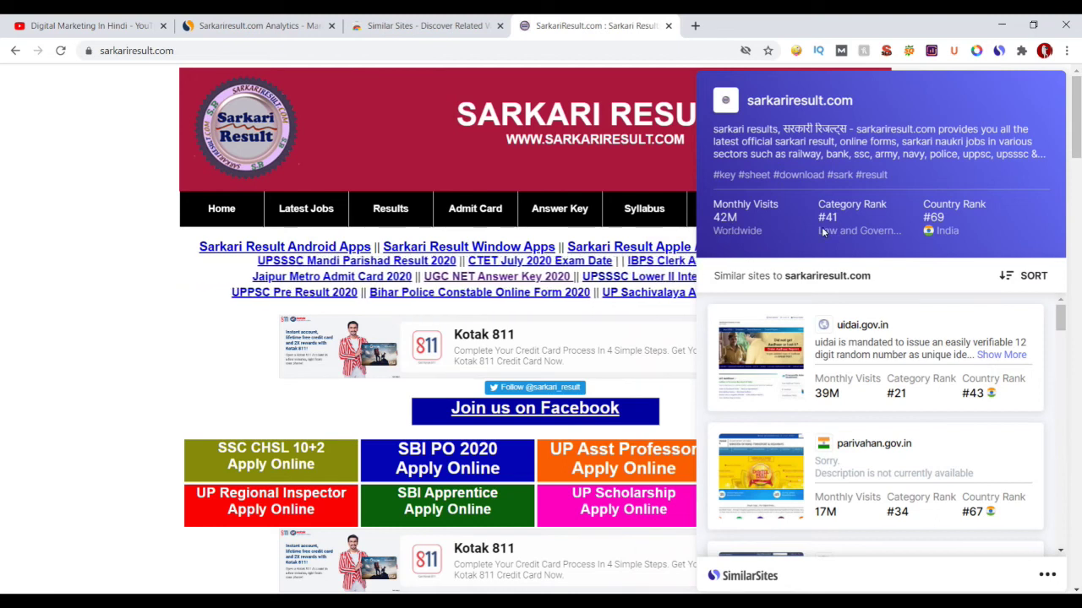
pyautogui.scroll(-1, 856, 384)
pyautogui.scroll(-4, 856, 385)
pyautogui.scroll(5, 856, 382)
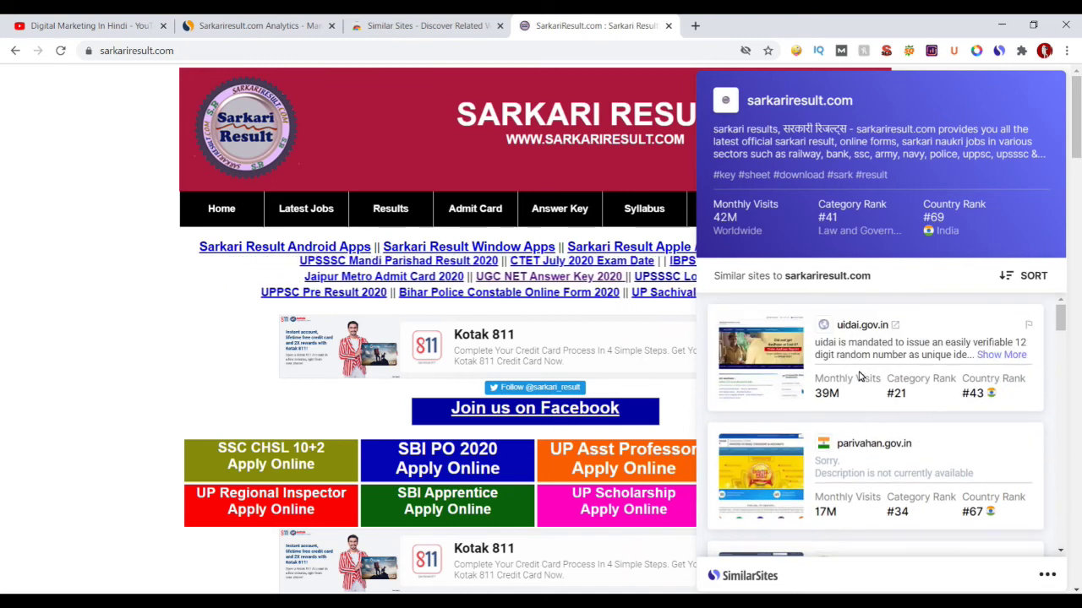
pyautogui.scroll(-5, 862, 194)
pyautogui.scroll(-6, 911, 435)
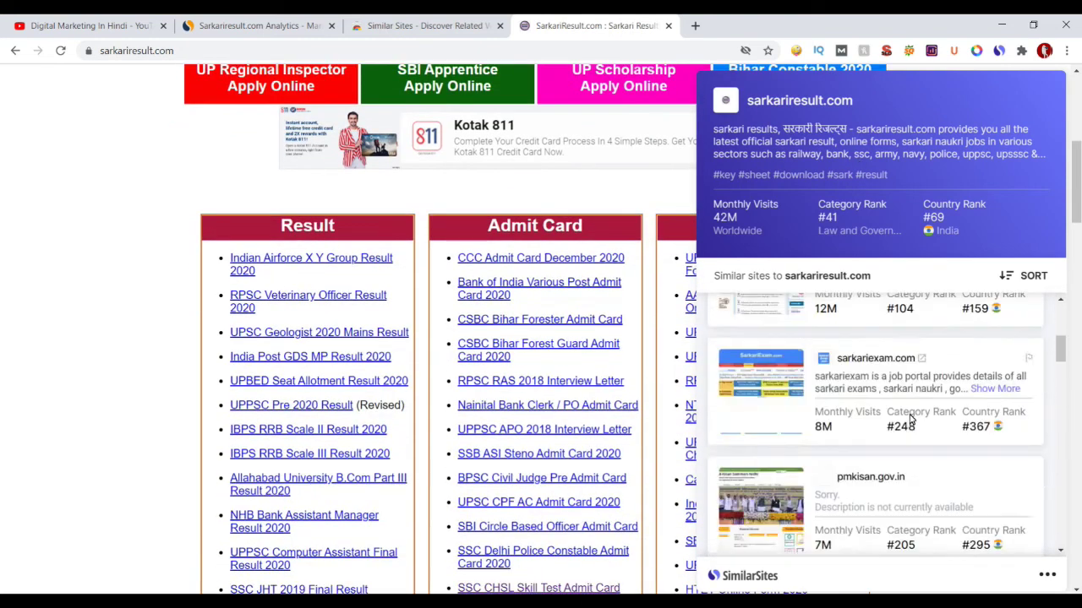
pyautogui.scroll(4, 911, 435)
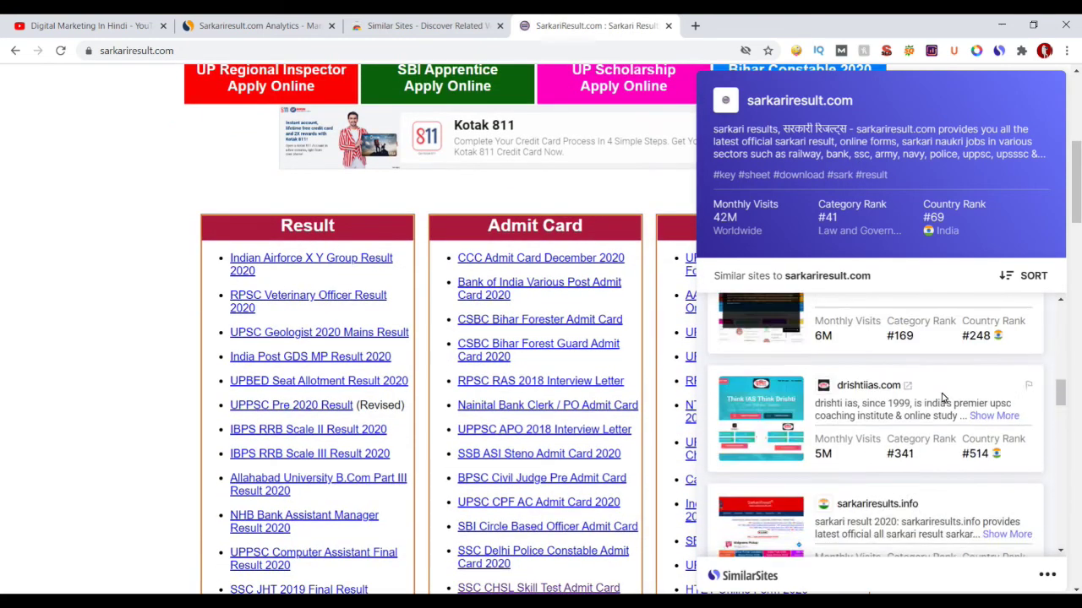
# - View the sorting options for the similar sites list and close the SimilarSites panel
pyautogui.click(1008, 276)
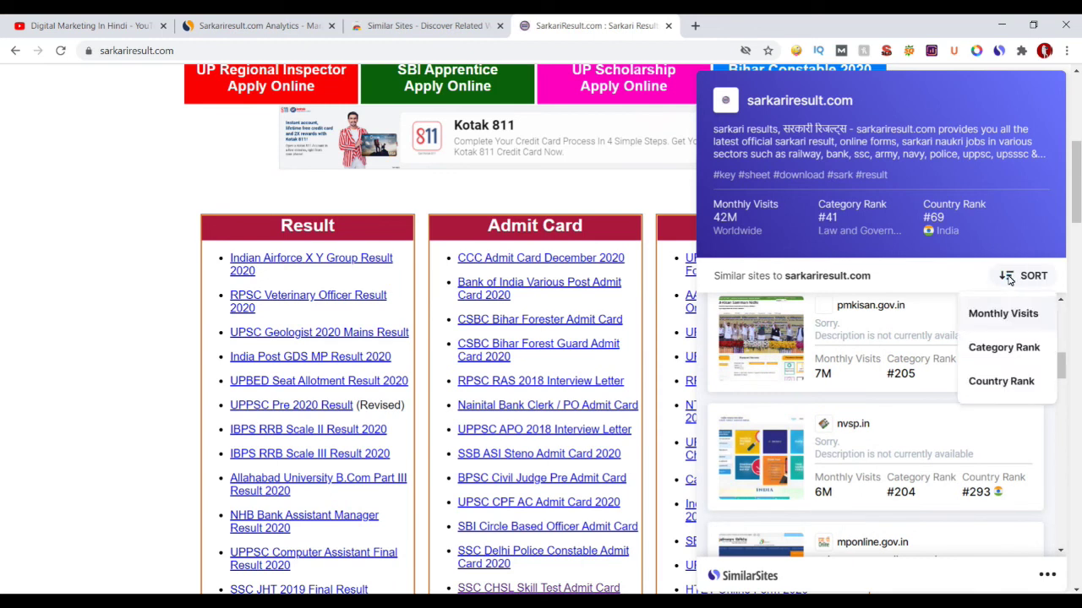
pyautogui.click(1009, 279)
pyautogui.click(998, 53)
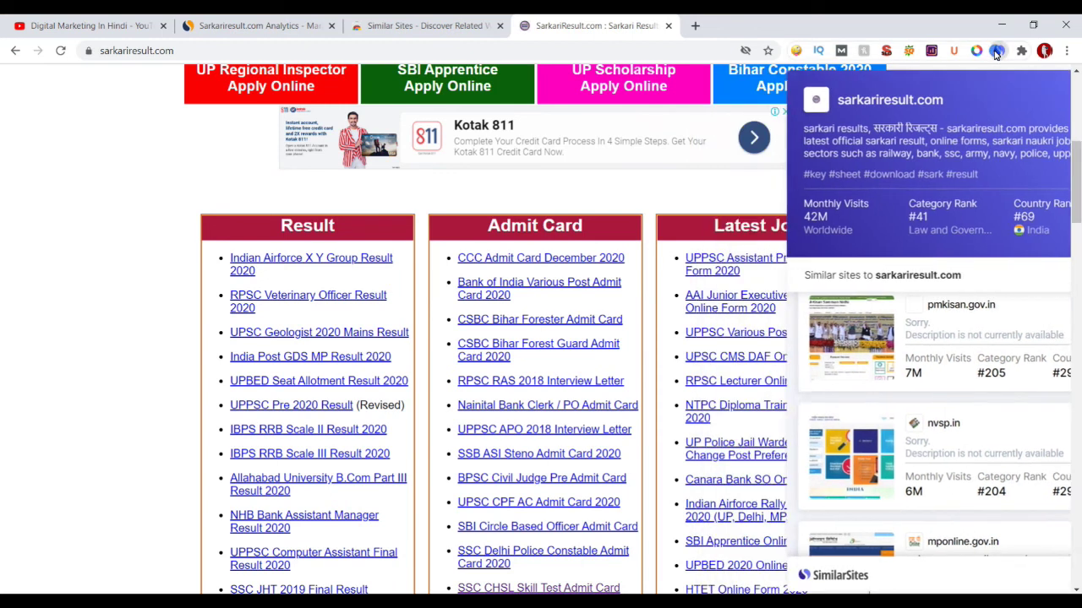
pyautogui.scroll(5, 743, 274)
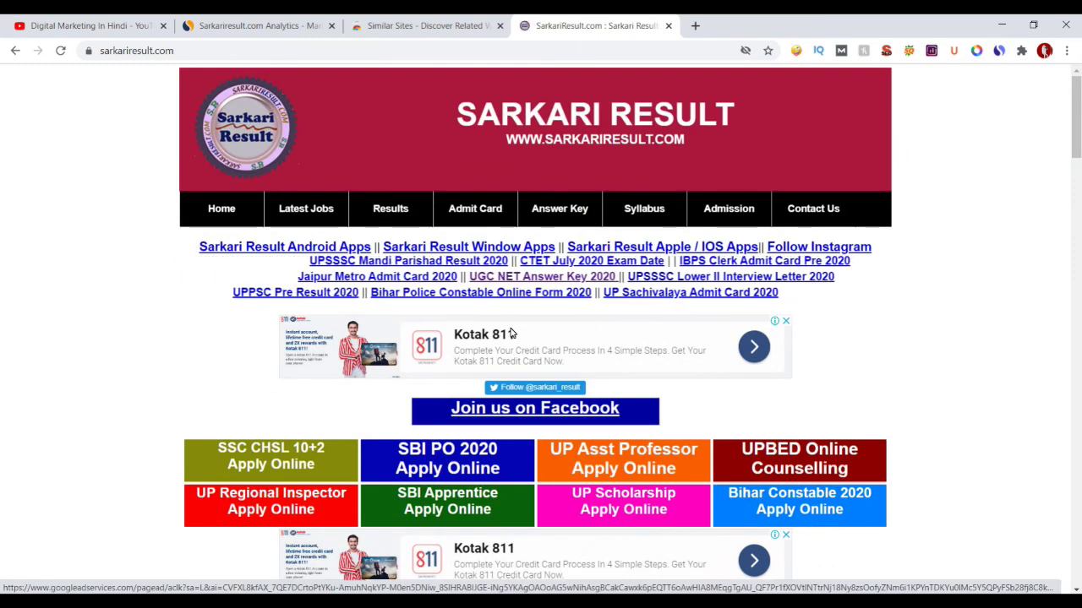
# - Review the ranks and traffic overview in SimilarWeb's sarkariresult.com report, and switch to the Digital Marketing In Hindi YouTube channel
pyautogui.click(253, 25)
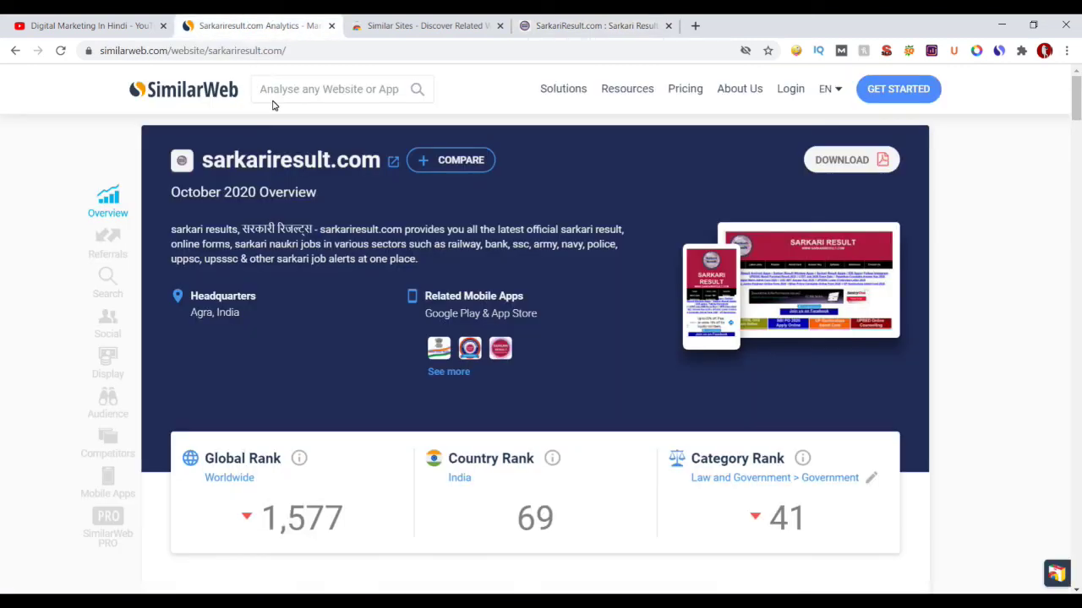
pyautogui.scroll(-3, 417, 389)
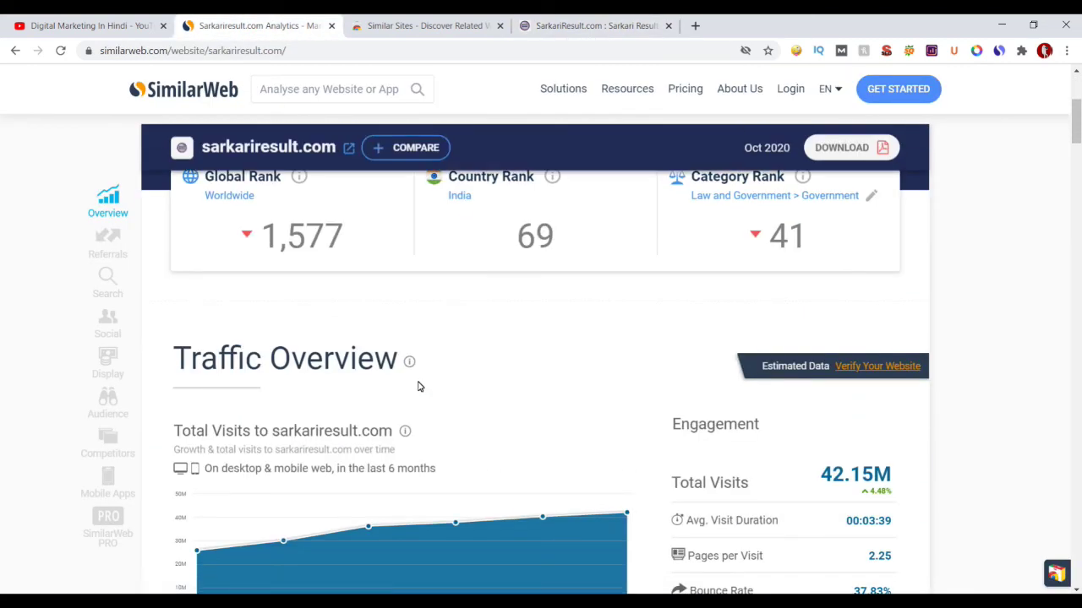
pyautogui.scroll(3, 418, 384)
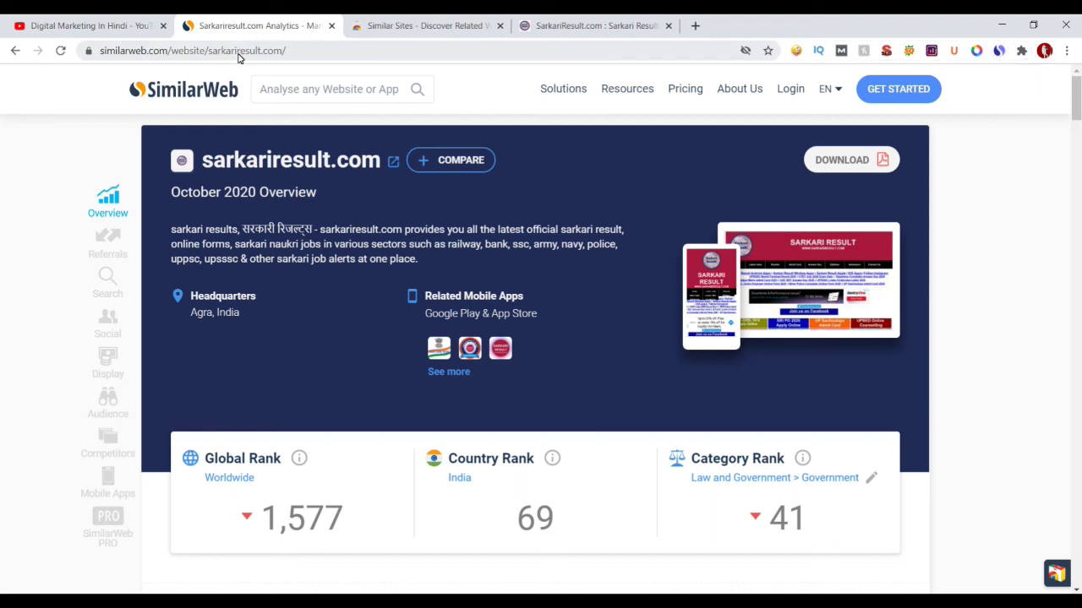
pyautogui.click(80, 20)
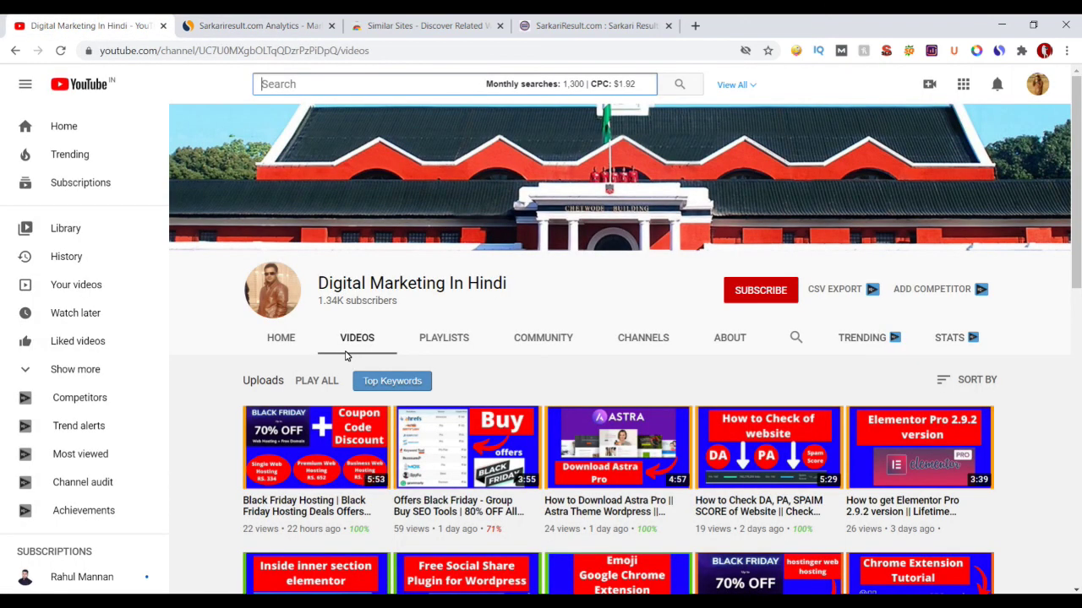